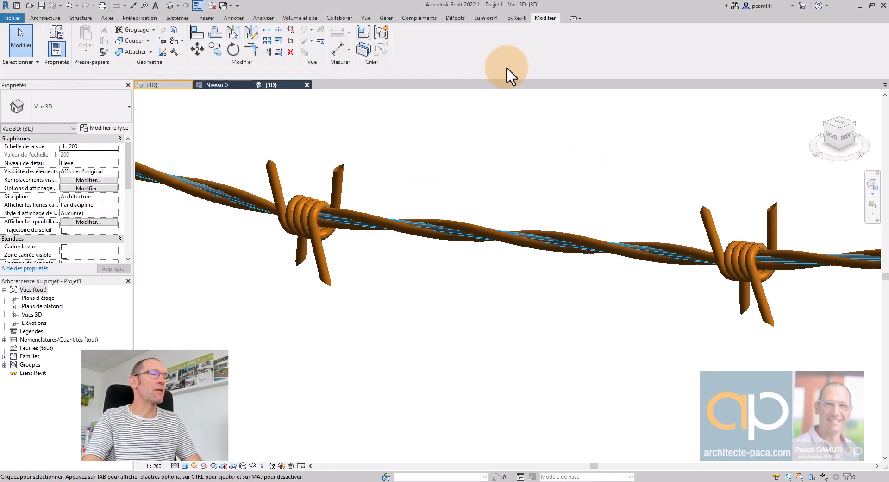
Examine the barbed-wire runs in the 3D view, both close up at the barbs and along the straight and curved stretches
left_click(574, 179)
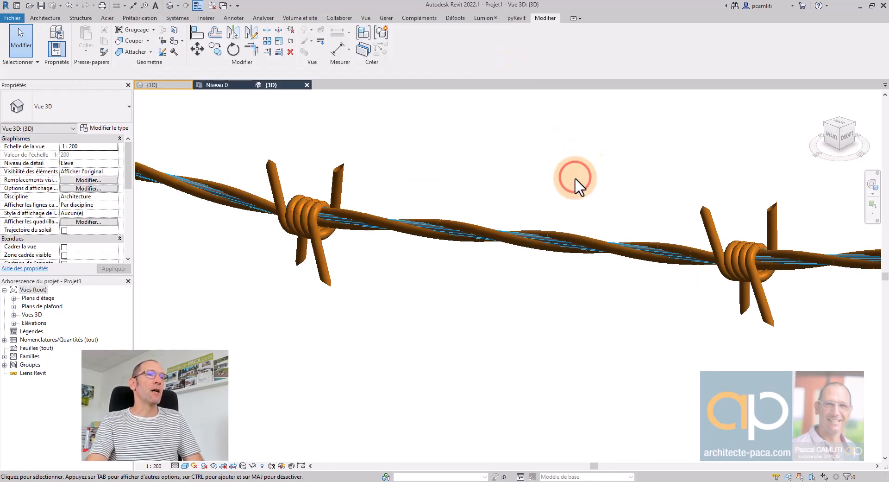
scroll(567, 177, "down", 8)
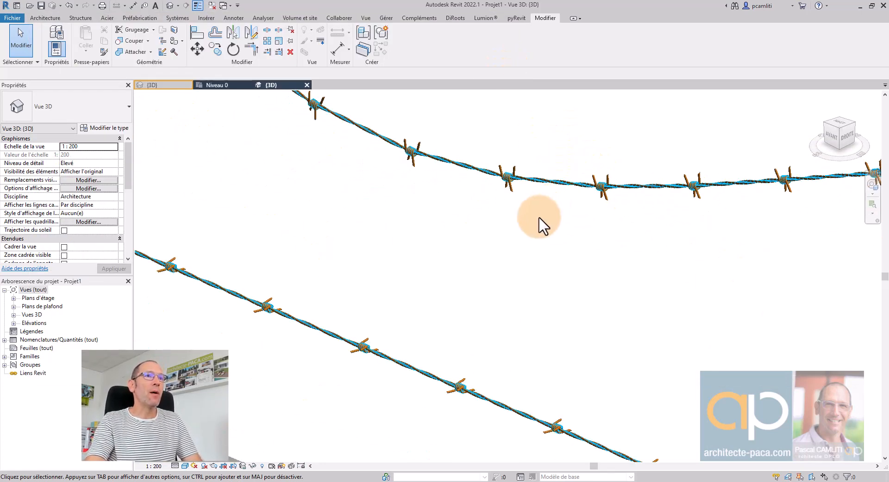
middle_click_drag(540, 224, 578, 331)
scroll(526, 233, "down", 4)
scroll(357, 273, "up", 2)
left_click(371, 247)
scroll(342, 263, "up", 8)
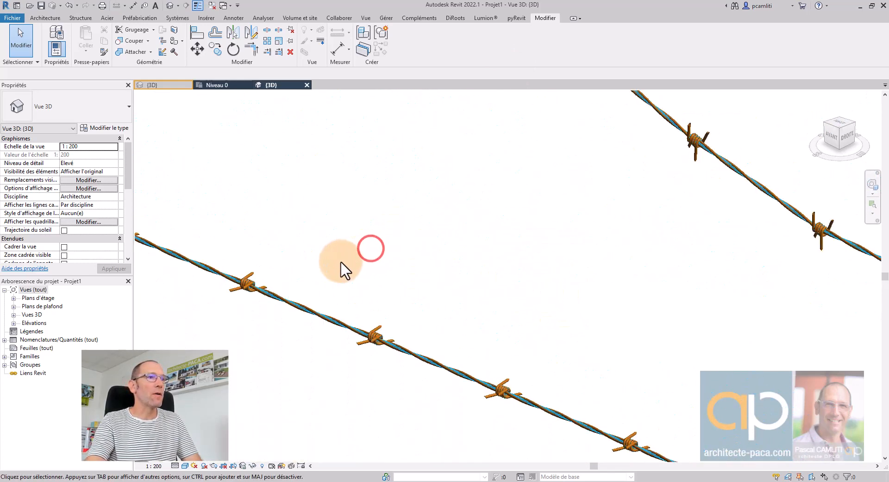
middle_click_drag(234, 293, 583, 172)
left_click(392, 235)
scroll(393, 238, "up", 4)
scroll(581, 172, "down", 2)
scroll(586, 173, "down", 5)
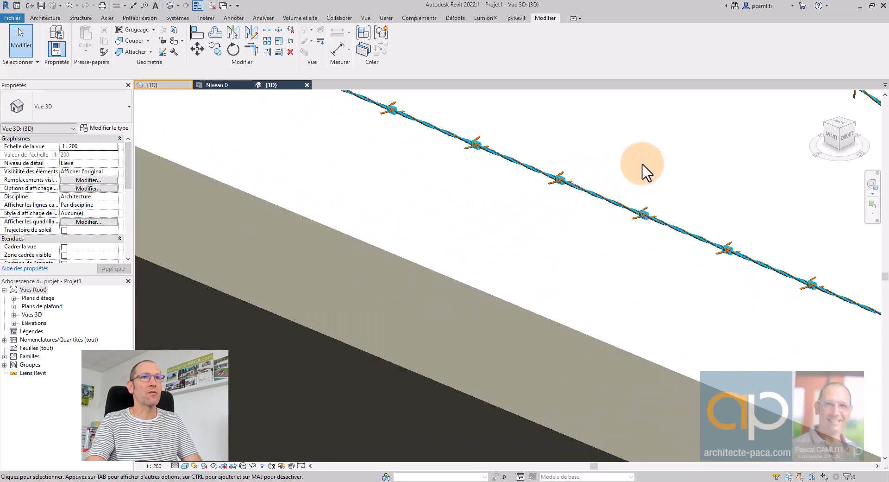
middle_click_drag(637, 164, 510, 244)
left_click(510, 244)
scroll(509, 244, "down", 1)
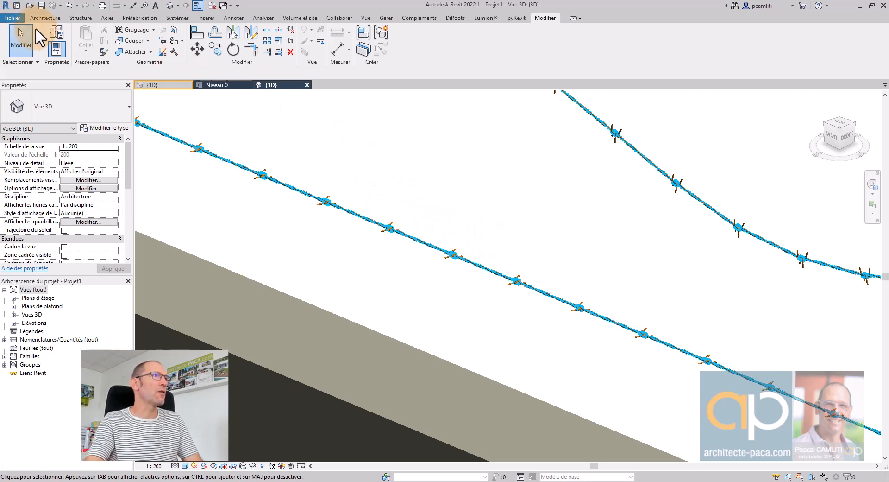
Open the project Railing_Barbed Rails_2019.rvt from the 140 - Barbelé folder
left_click(16, 17)
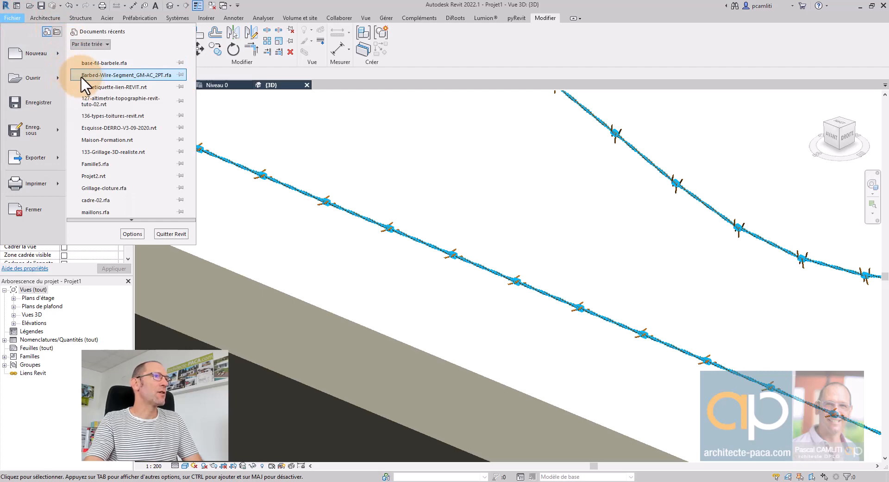
mouse_move(44, 82)
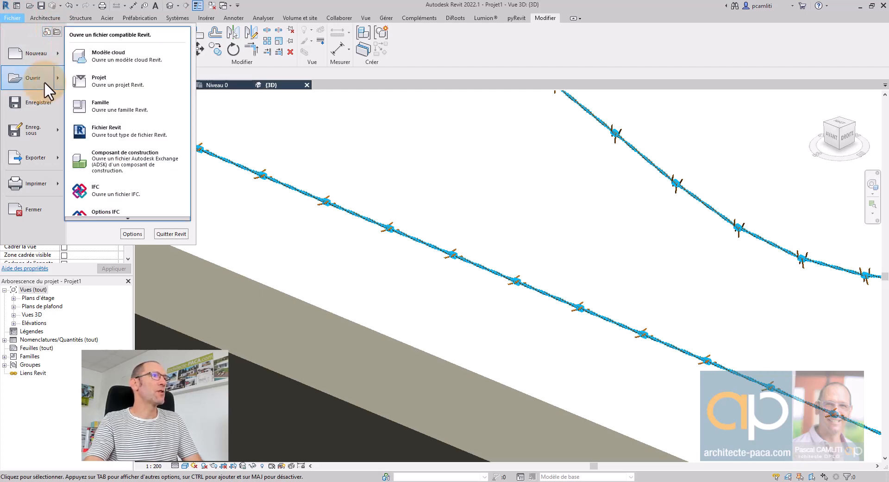
left_click(33, 81)
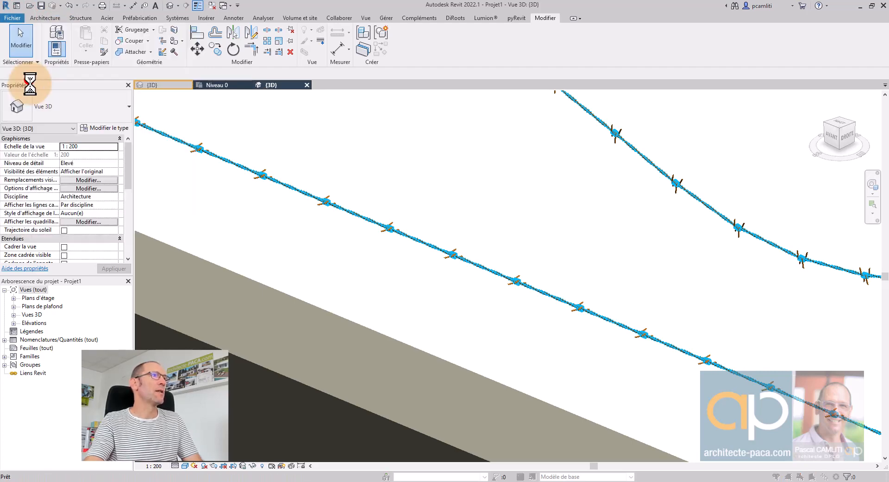
left_click(527, 290)
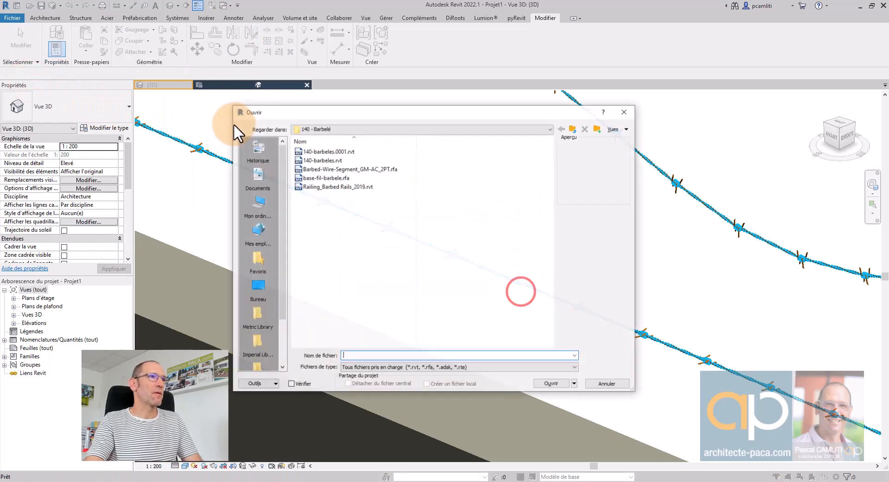
left_click(332, 186)
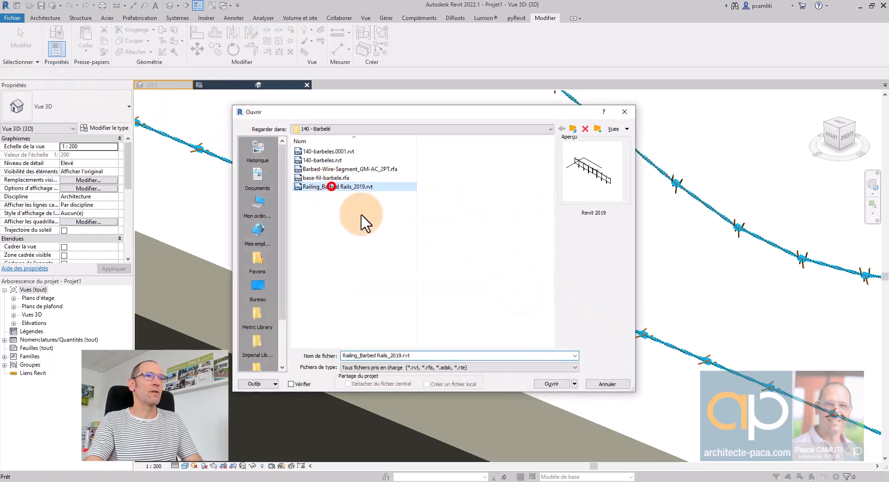
left_click(551, 384)
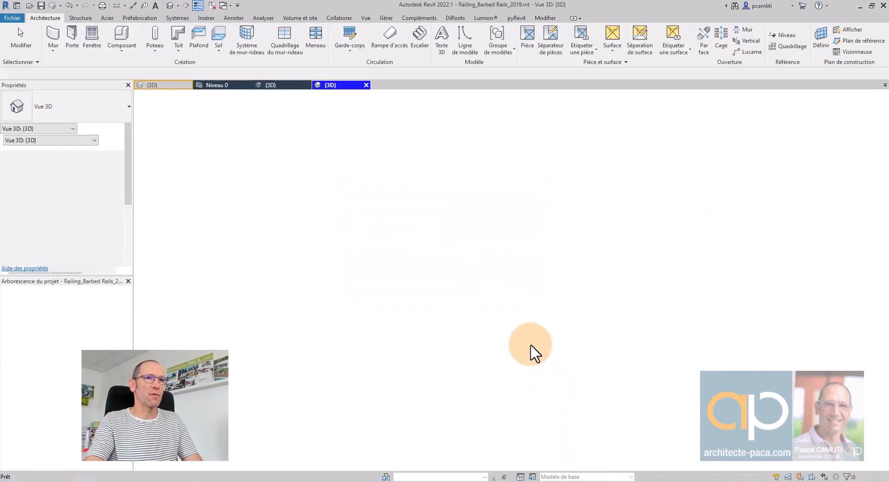
Examine the fence with spiral barbed wire in 3D and close its project view
scroll(509, 253, "up", 6)
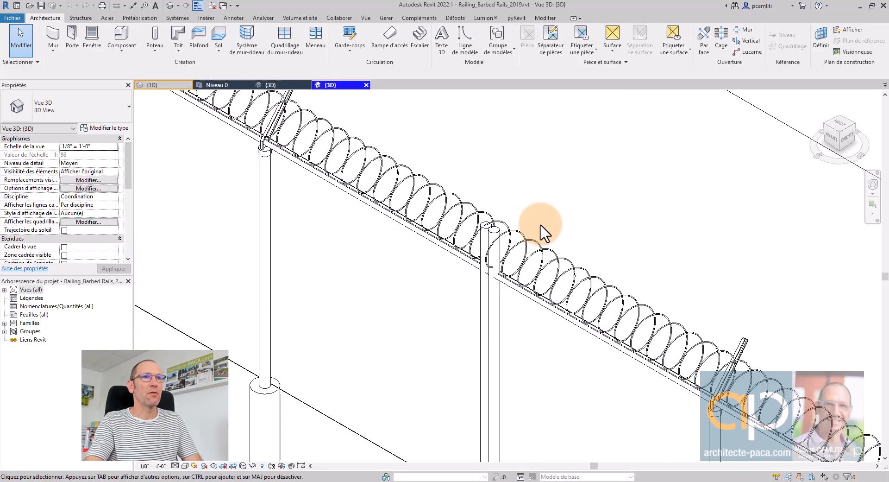
scroll(511, 252, "down", 3)
scroll(504, 284, "up", 3)
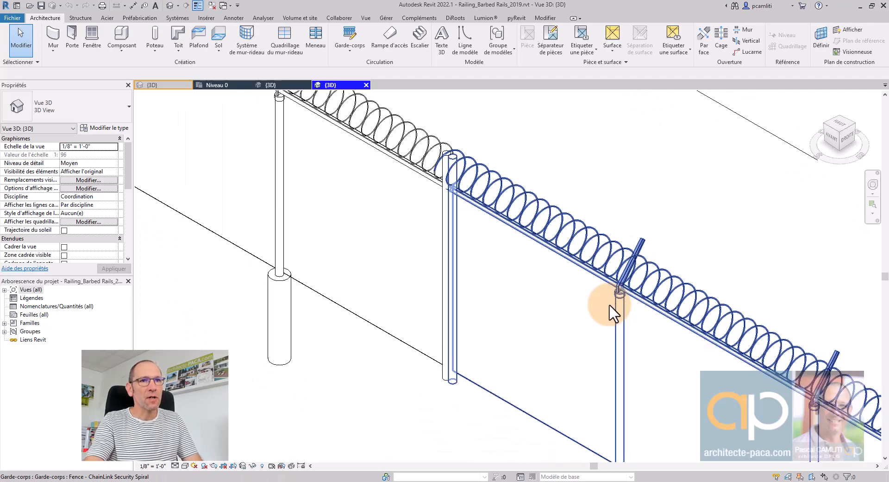
scroll(614, 315, "down", 6)
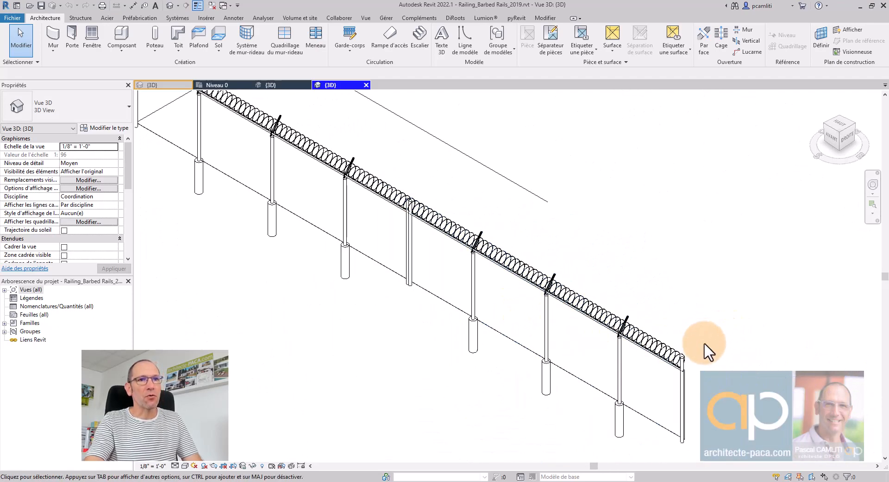
middle_click_drag(708, 352, 703, 297, "shift")
left_click(366, 85)
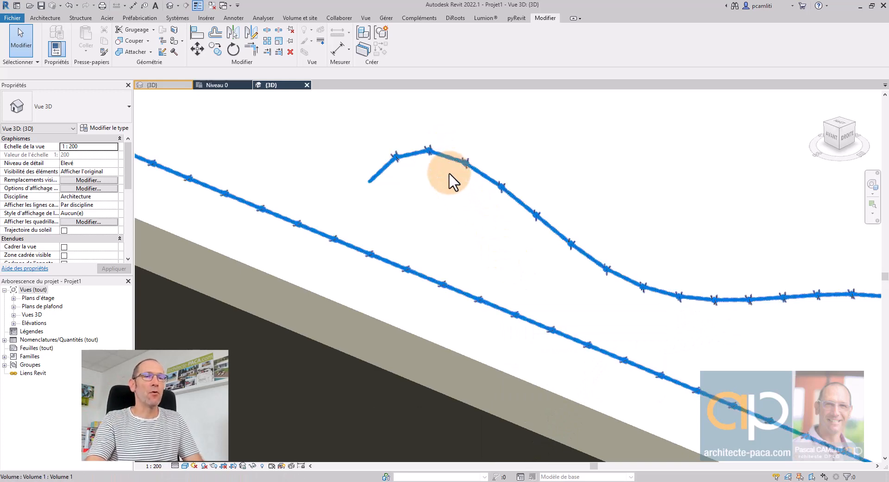
Inspect the curved barbed wire again and switch to the 3D view of the base-fil-barbele.rfa segment family
scroll(451, 181, "up", 3)
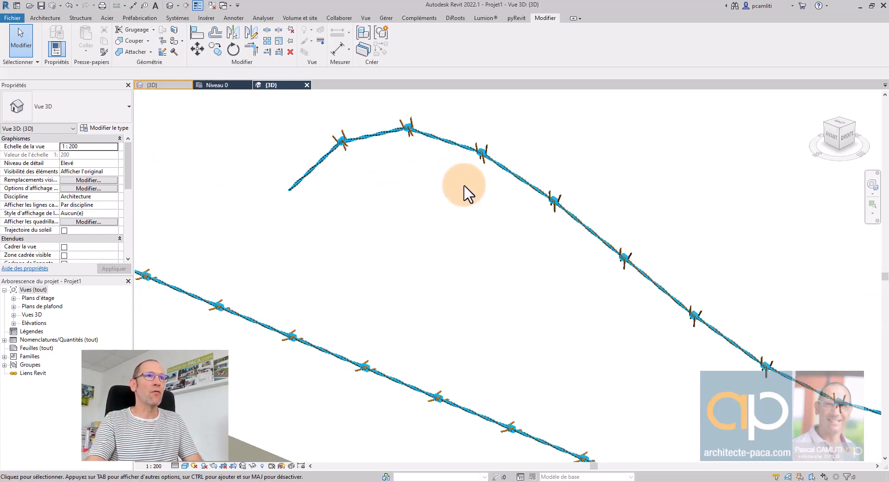
left_click(173, 85)
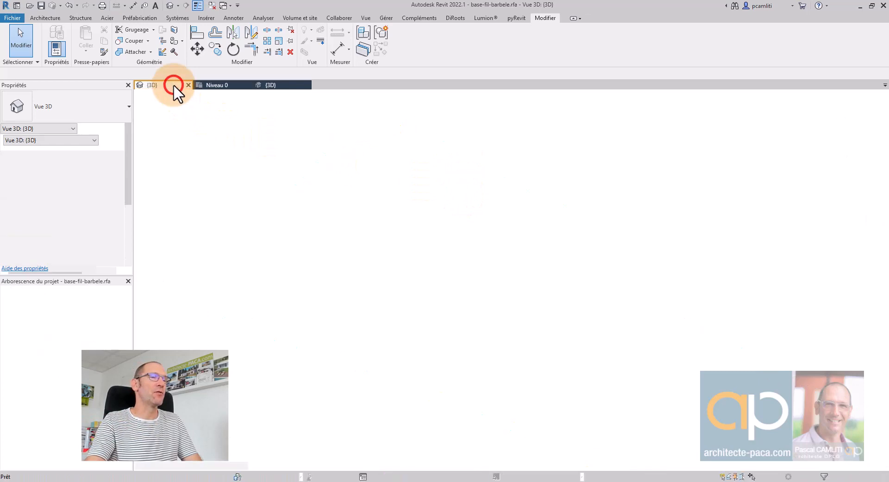
middle_click_drag(521, 278, 492, 263)
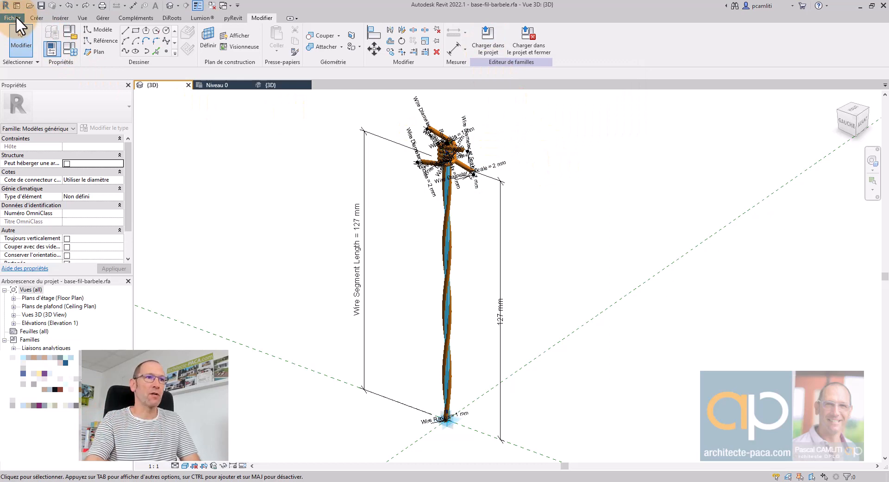
Create a new project based on the PACA_Gabarit_Archi_R22 template
left_click(16, 17)
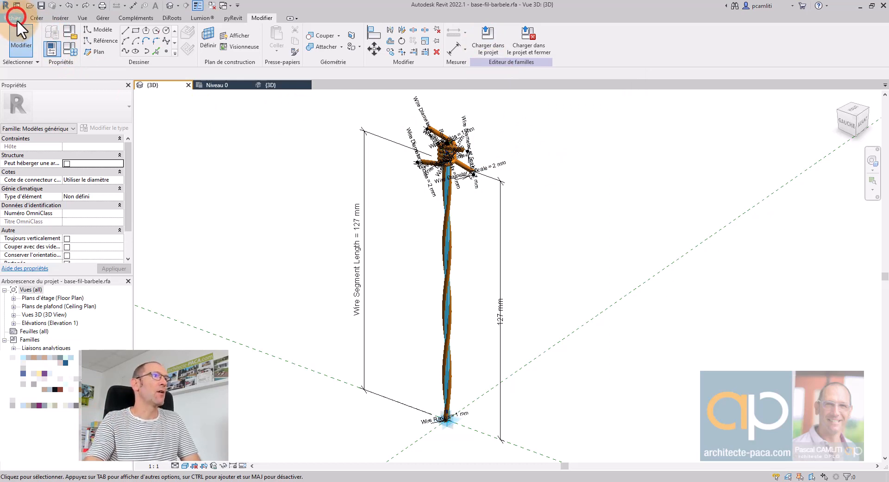
left_click(65, 54)
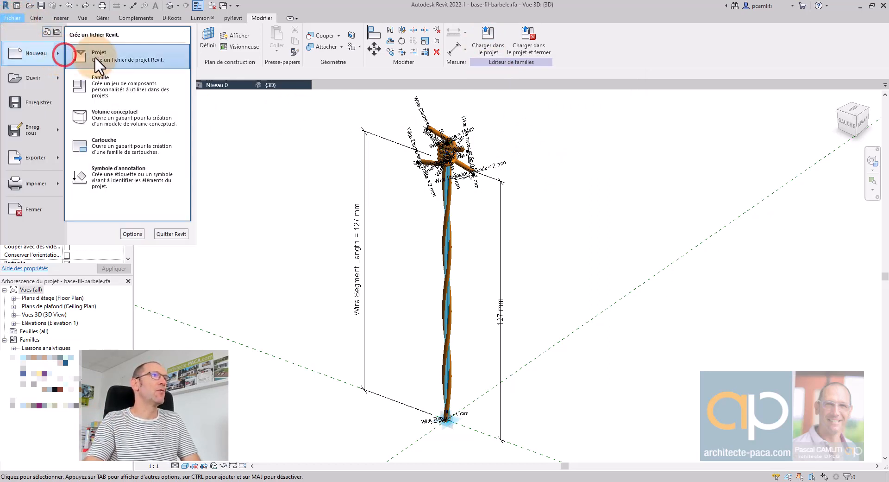
left_click(95, 57)
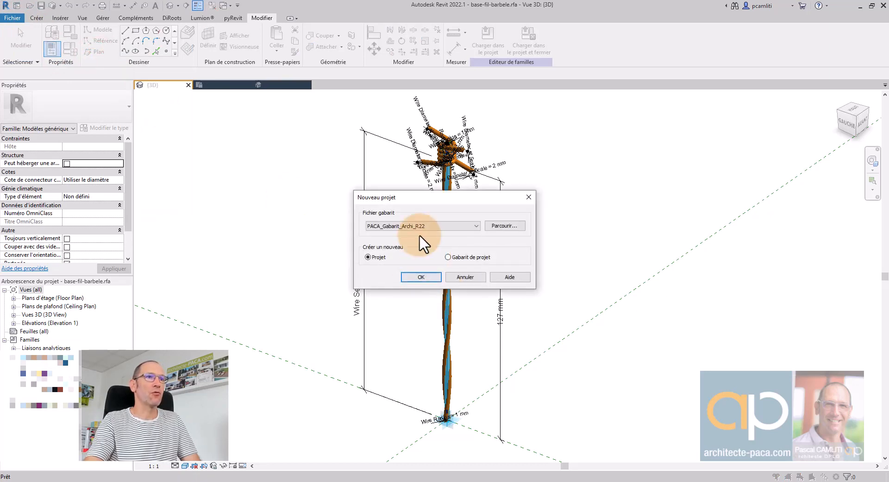
left_click(421, 227)
left_click(417, 241)
left_click(425, 224)
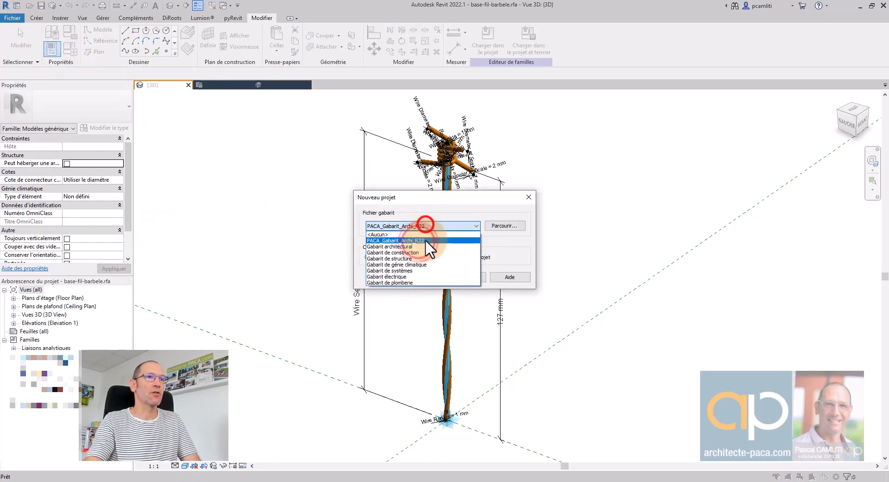
left_click(425, 239)
left_click(430, 276)
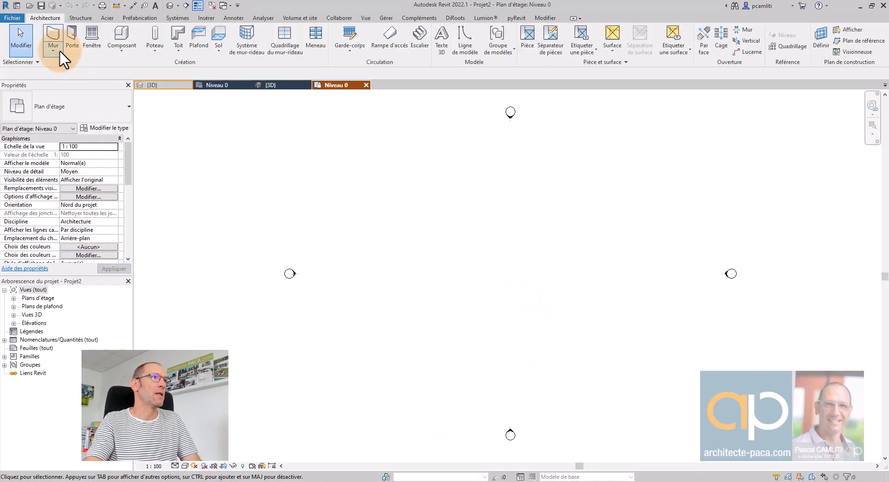
Draw a straight horizontal Générique - Ext. 200 mm wall, 2.75 m high, near the middle of the Niveau 0 plan
left_click(60, 50)
left_click(90, 68)
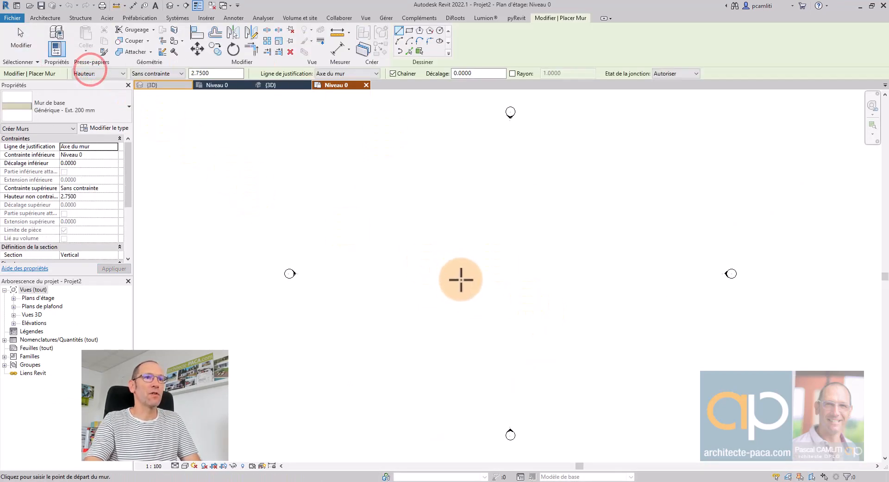
left_click(460, 280)
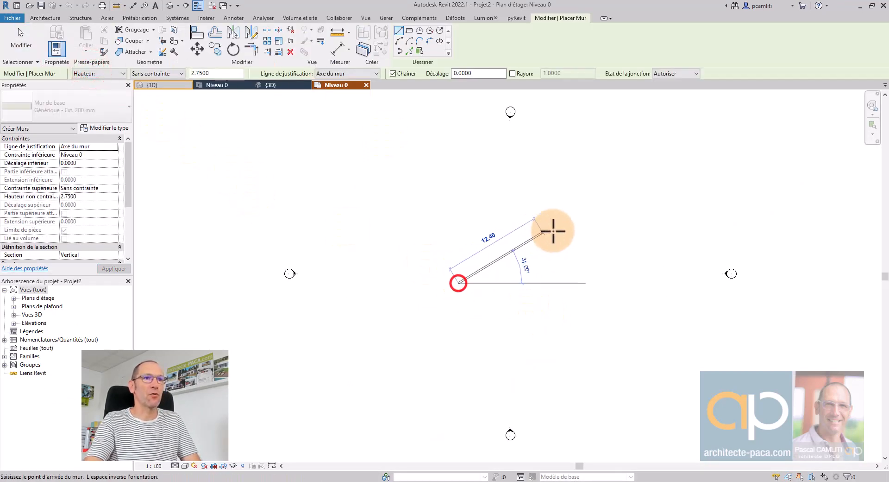
left_click(528, 283)
key("Escape")
key("Escape")
Open the project's default 3D view to show the new wall
scroll(502, 287, "up", 3)
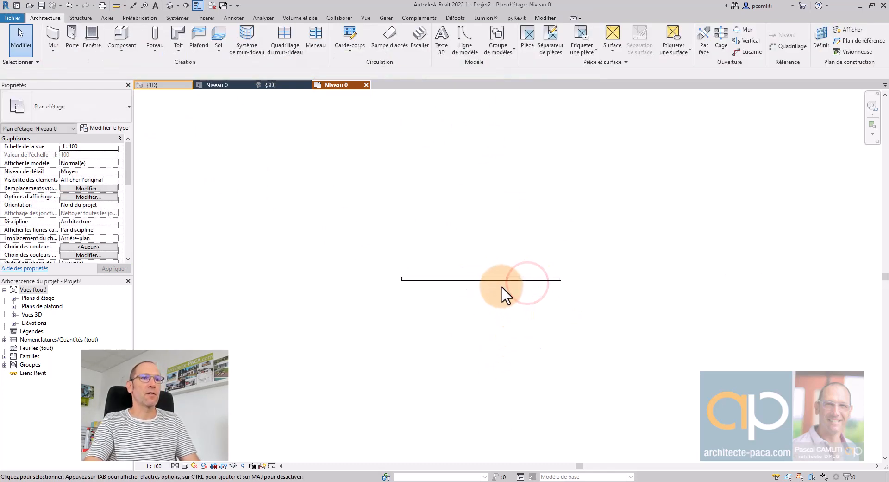
key("3")
key("d")
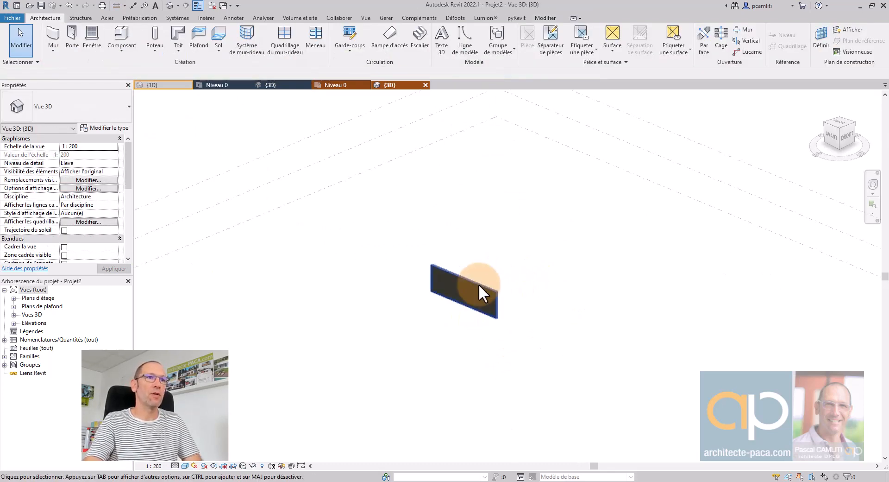
scroll(451, 291, "up", 9)
middle_click_drag(452, 291, 505, 317)
scroll(519, 305, "up", 2)
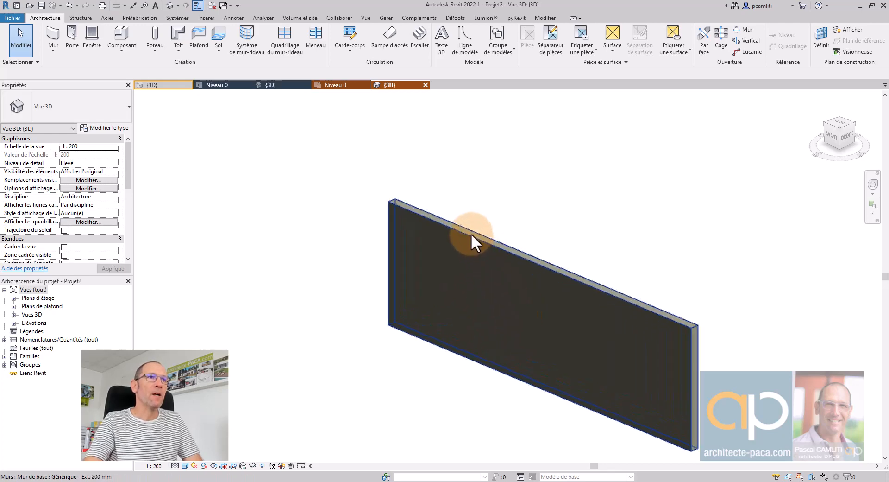
Set the 3D view's visual style to hidden lines and bring the wall's top edge into view
left_click(470, 209)
left_click(185, 466)
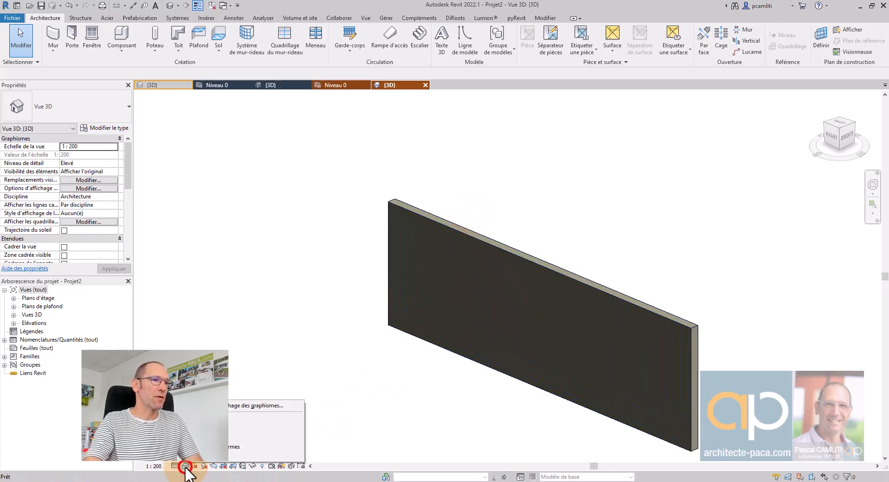
left_click(205, 428)
scroll(468, 193, "up", 2)
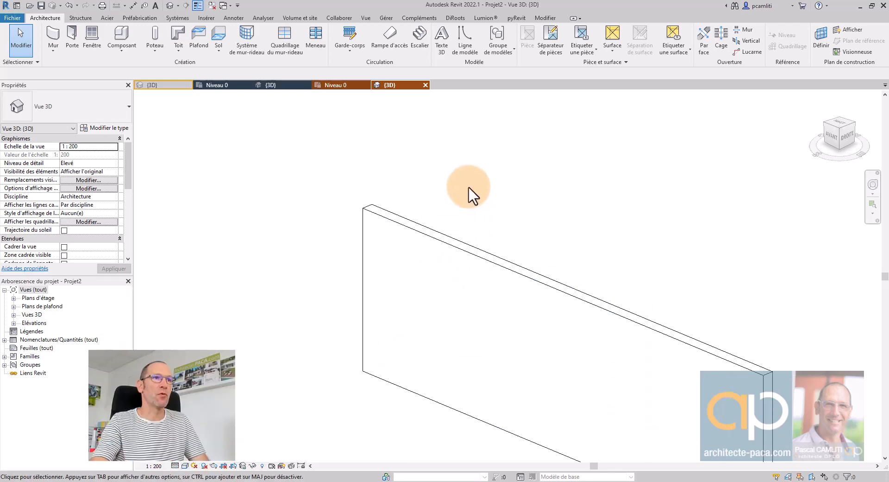
middle_click_drag(469, 193, 405, 173)
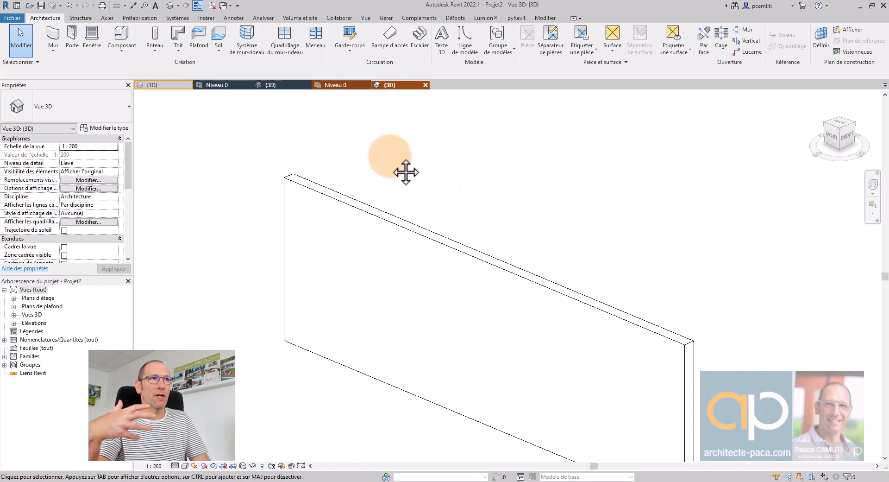
Start an in-place mass (Volume in situ) in the 3D view, keeping the proposed name
left_click(296, 17)
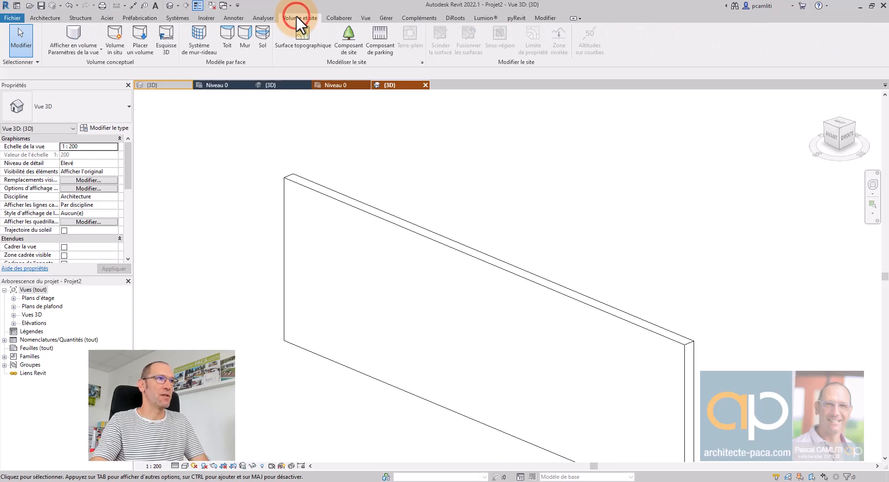
left_click(115, 32)
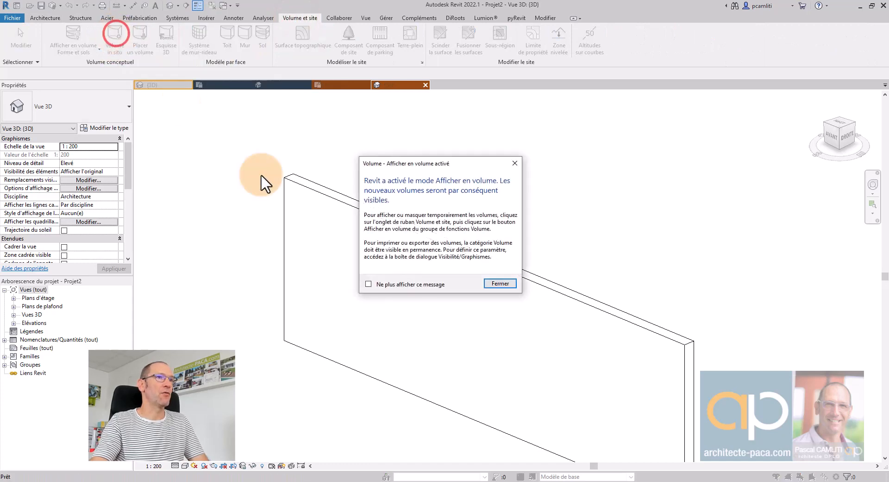
left_click(500, 282)
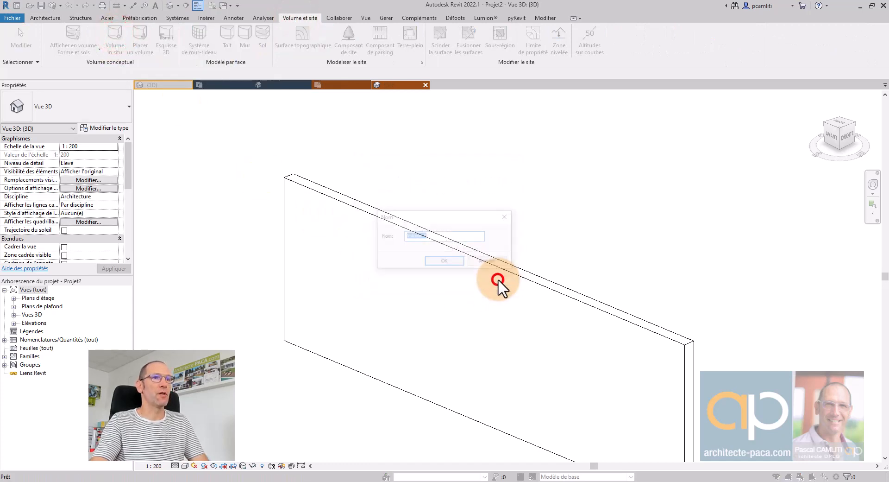
left_click(449, 260)
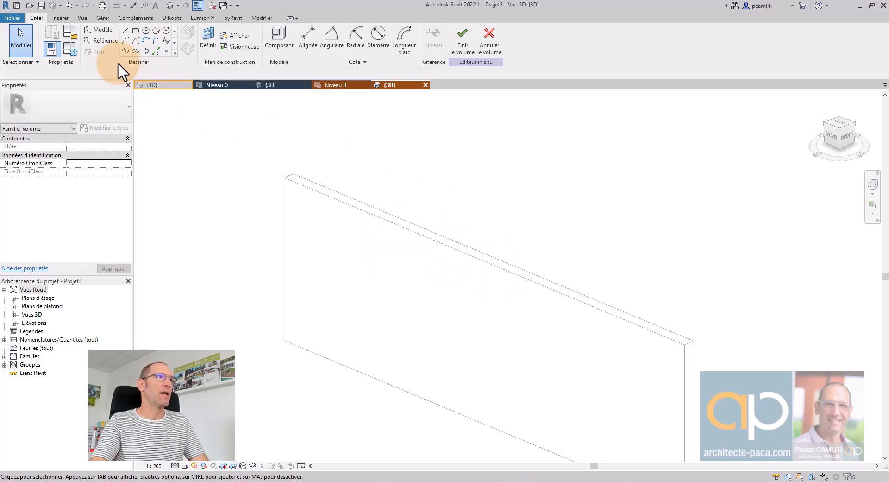
Set the wall's front face as the work plane and create a reference line by picking the wall's top front edge
left_click(207, 38)
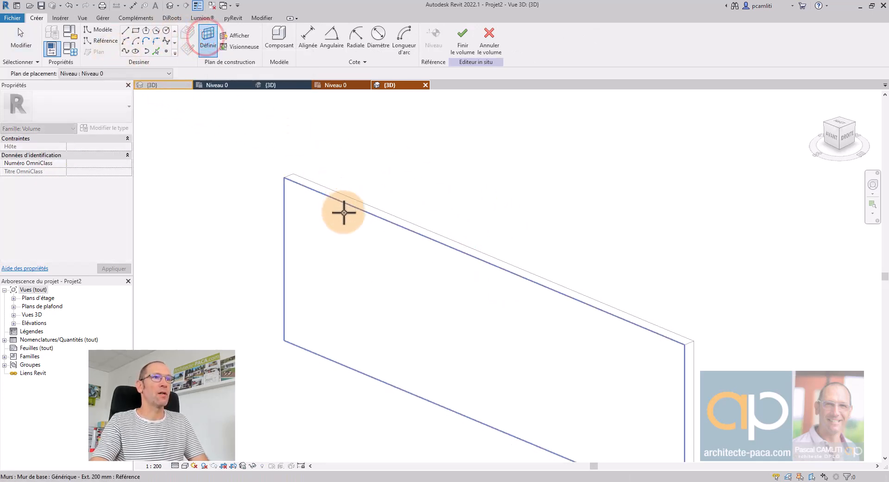
left_click(343, 211)
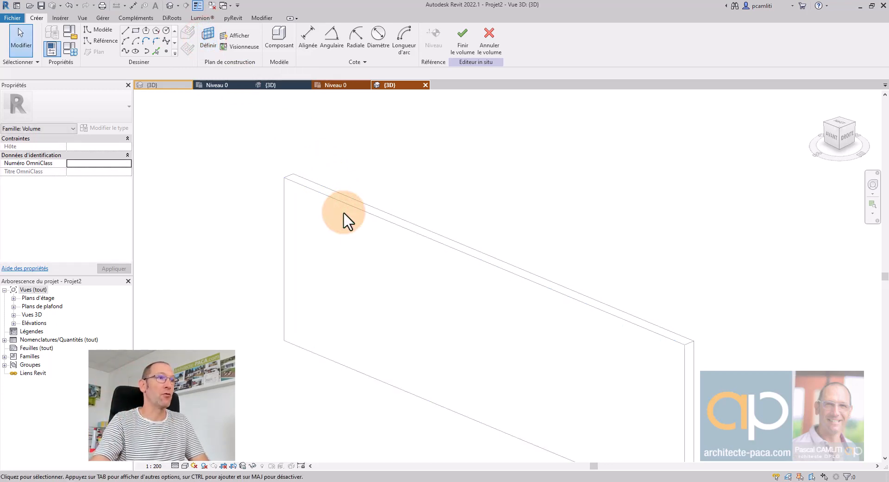
left_click(109, 40)
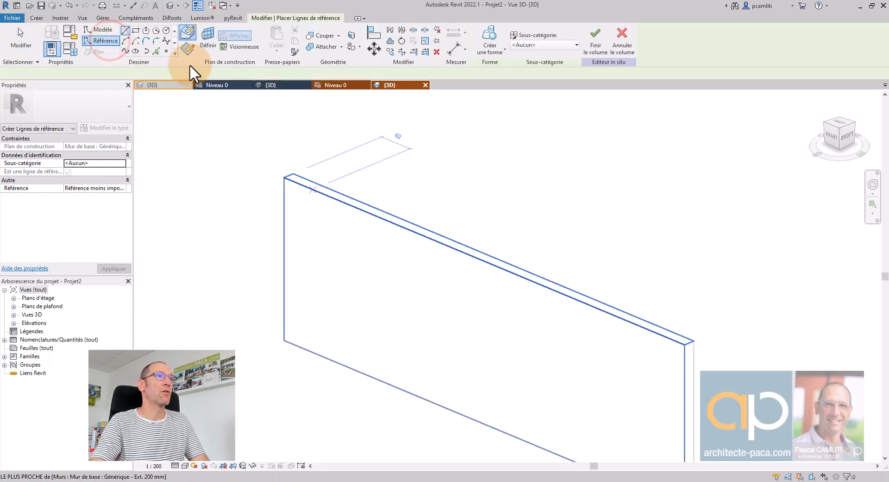
left_click(156, 51)
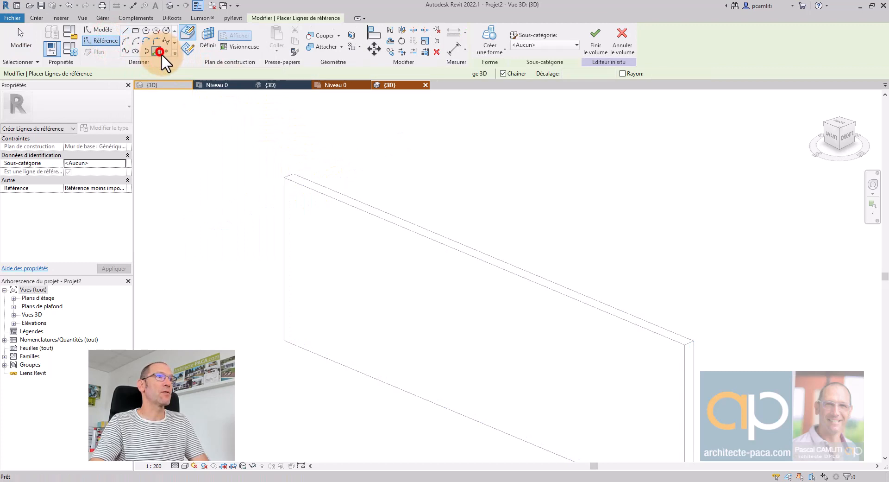
left_click(309, 187)
scroll(365, 185, "up", 3)
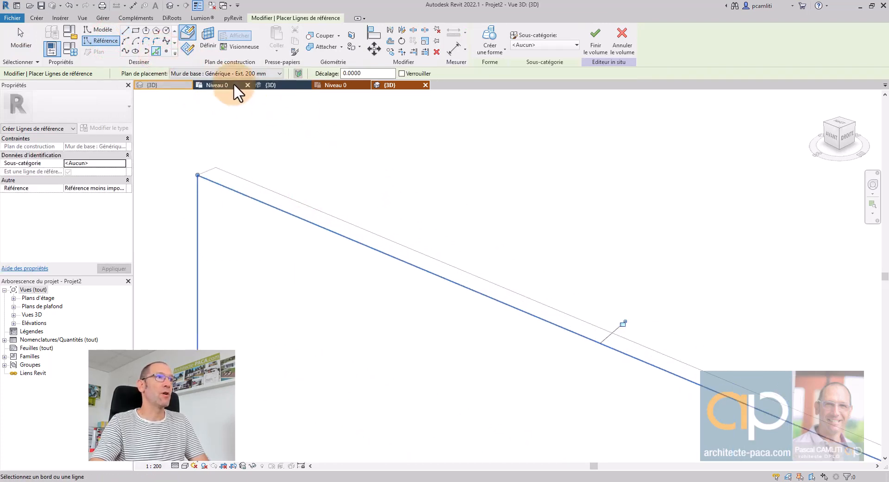
Offset the reference line 0.3 m above the wall, and create 0.3 m offset copies below and above it
left_click(401, 40)
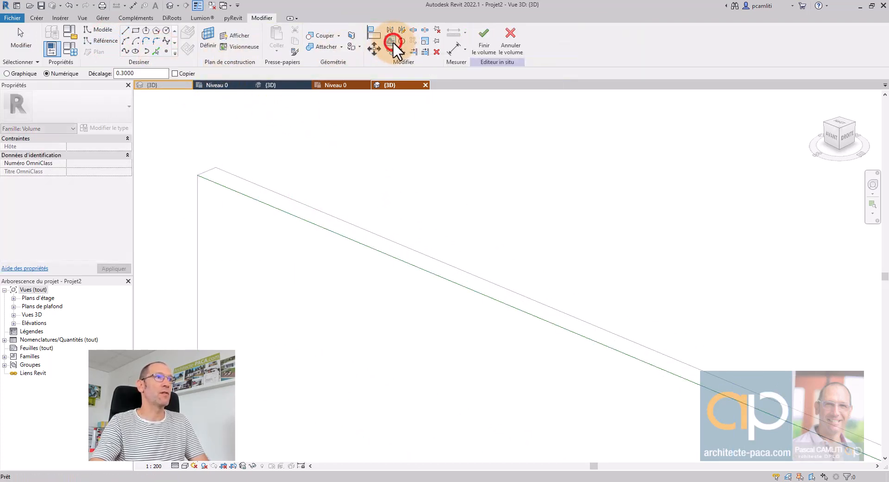
left_click(334, 230)
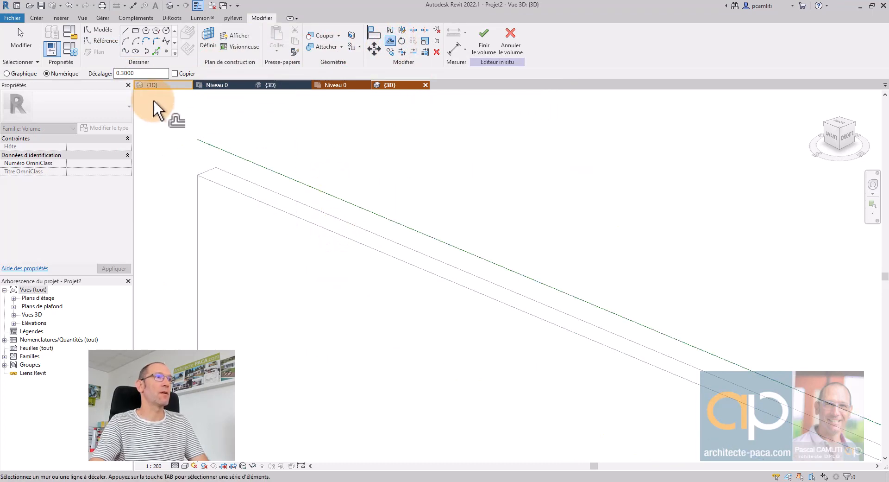
left_click(179, 73)
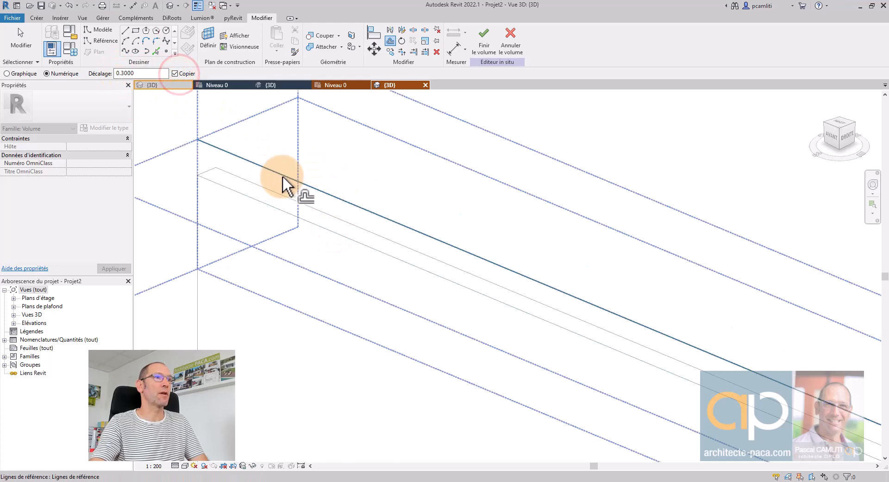
left_click(281, 176)
scroll(364, 203, "down", 2)
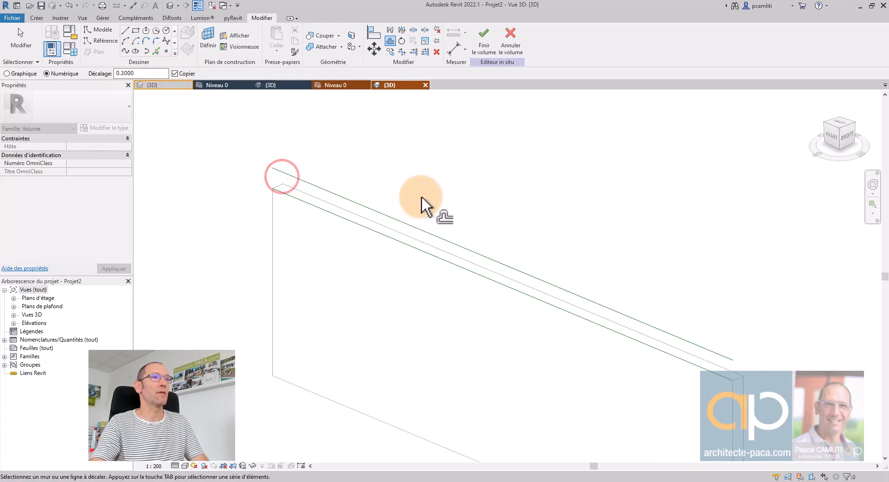
left_click(343, 197)
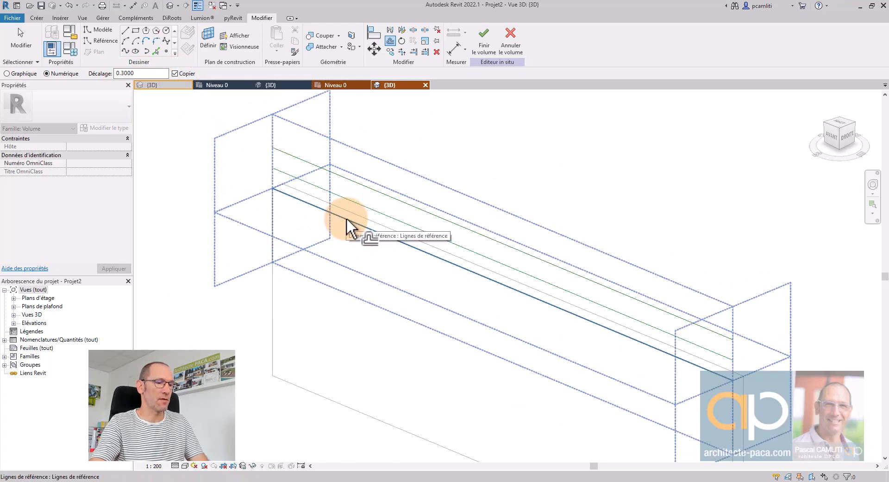
Delete the reference line that lies on the wall's top edge
key("Escape")
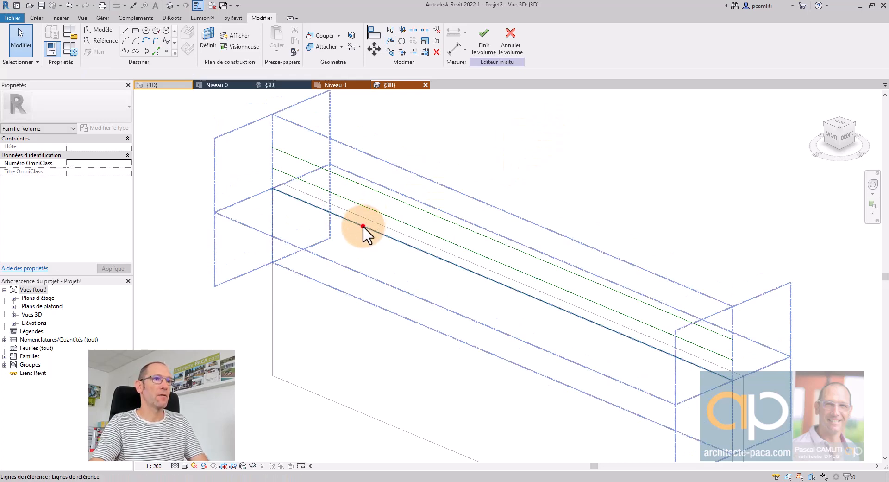
left_click(362, 225)
key("Delete")
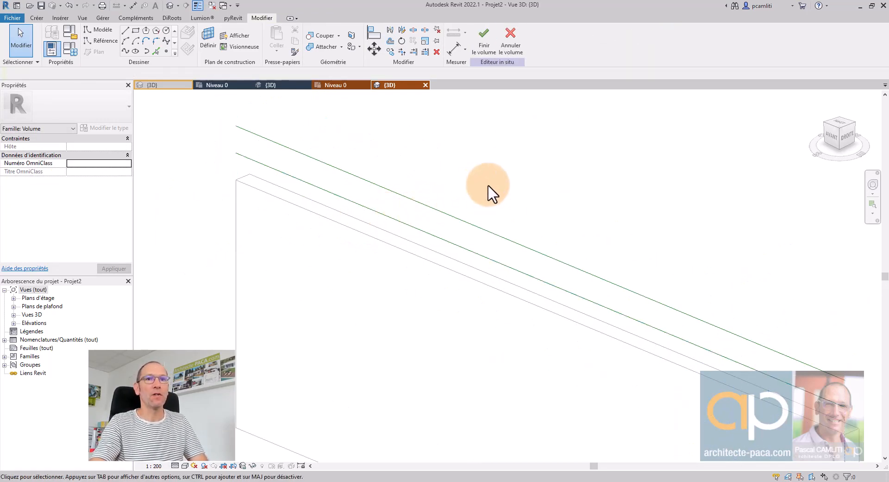
Divide the upper reference line's path using the Distance minimale layout with a minimum distance of 0.127 m
middle_click_drag(456, 198, 412, 199)
left_click(385, 201)
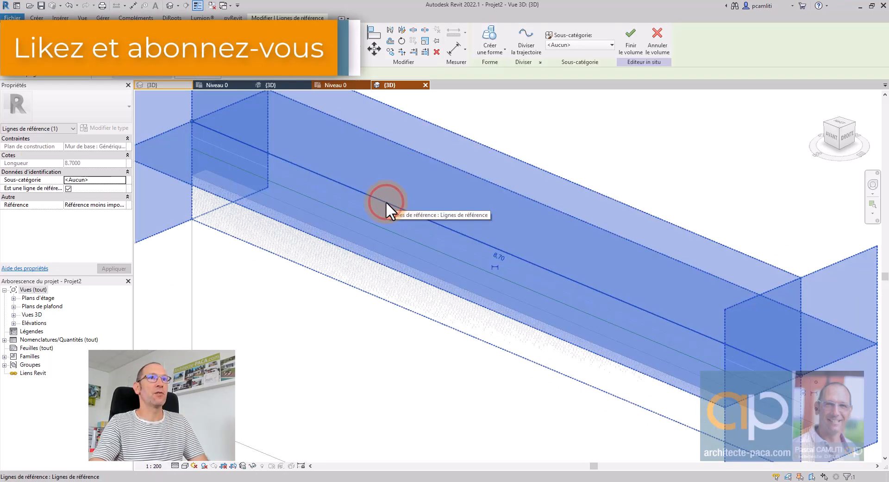
left_click(525, 43)
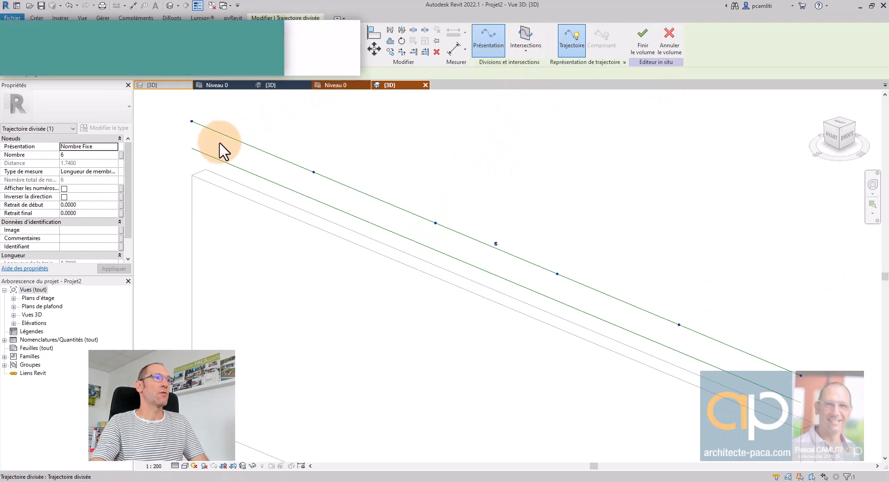
left_click(111, 145)
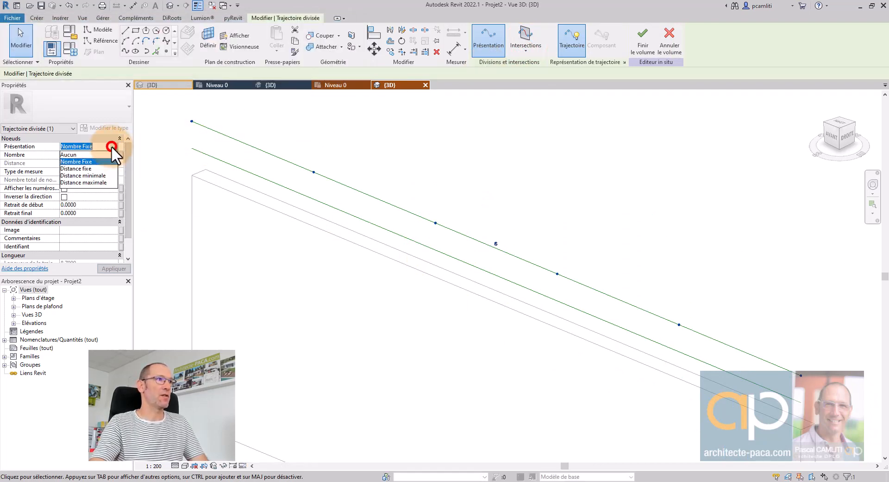
left_click(95, 174)
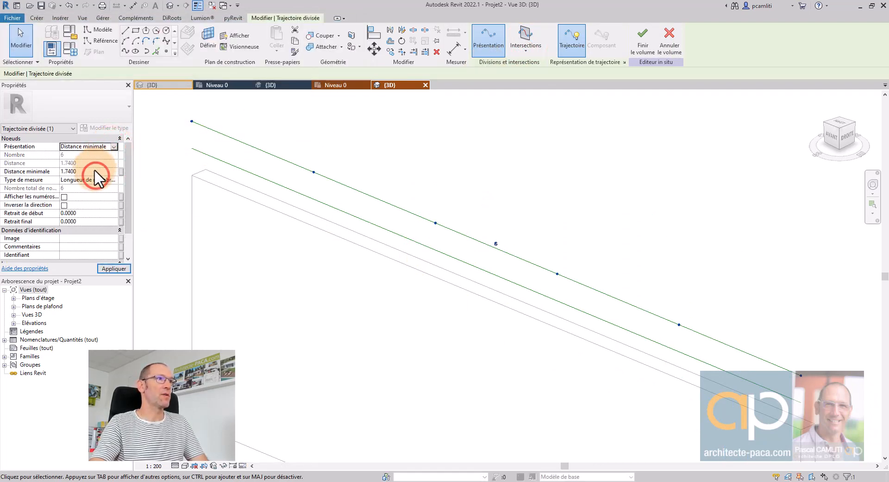
left_click(94, 171)
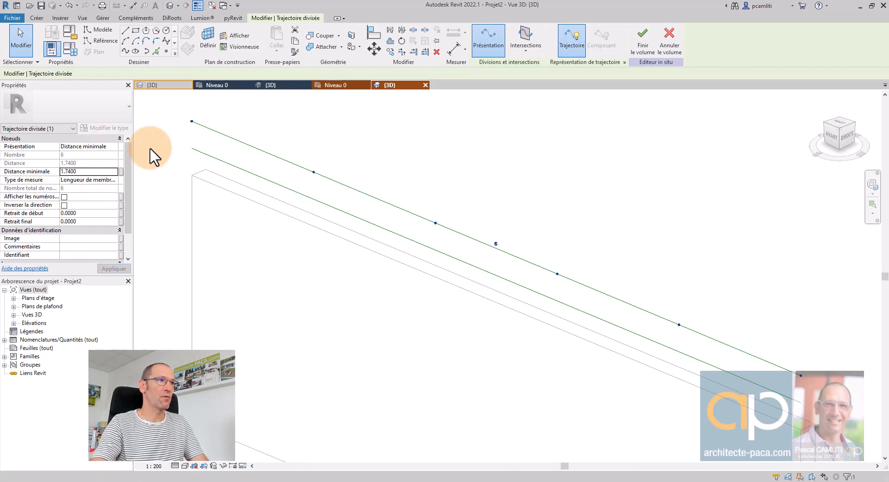
double_click(79, 171)
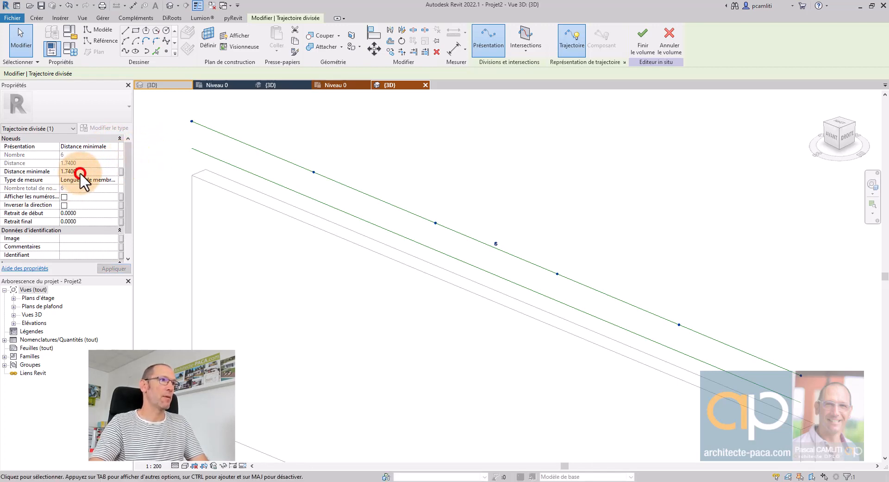
type("0.17")
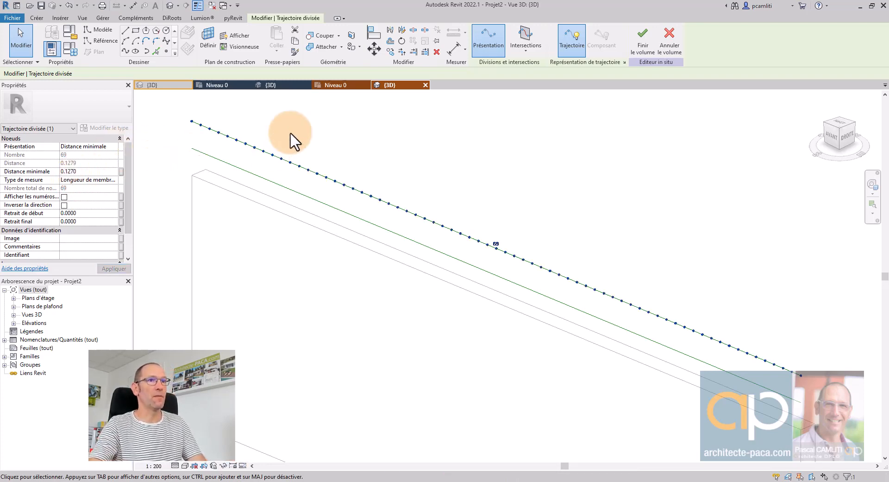
Divide the lower reference line's path with the Distance minimale layout, also at a 0.127 m minimum distance
left_click(279, 185)
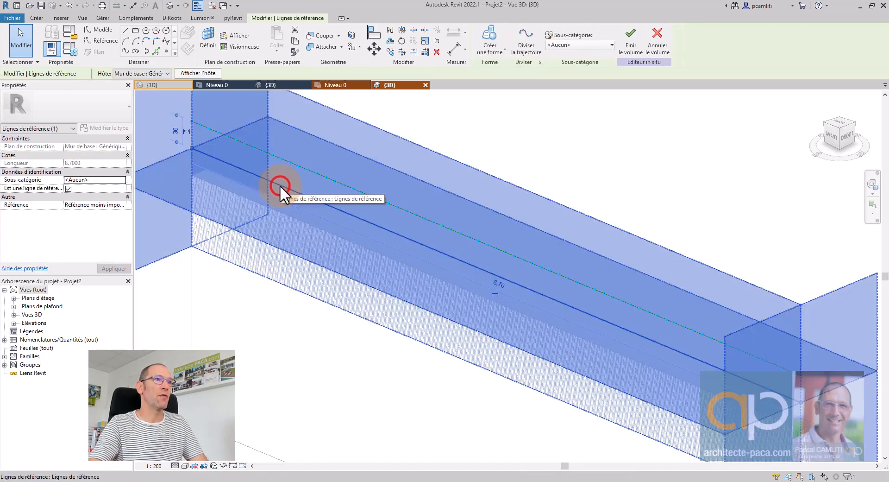
left_click(522, 47)
left_click(115, 145)
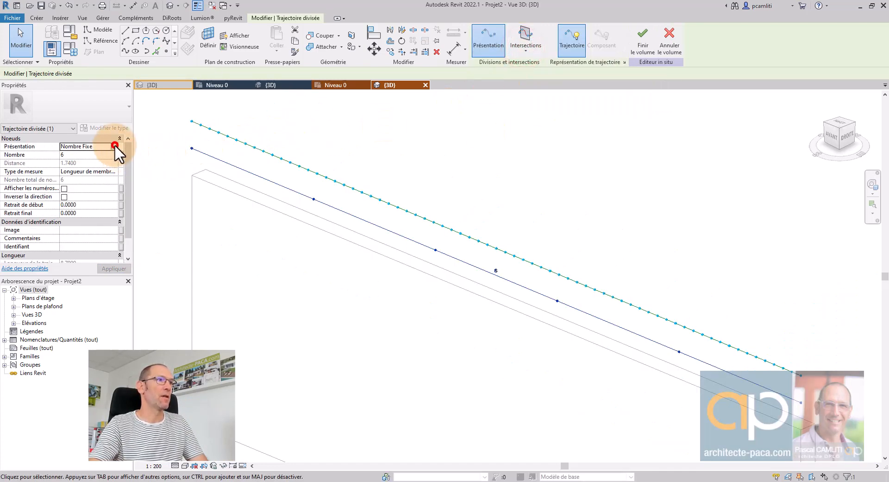
left_click(94, 172)
left_click(93, 172)
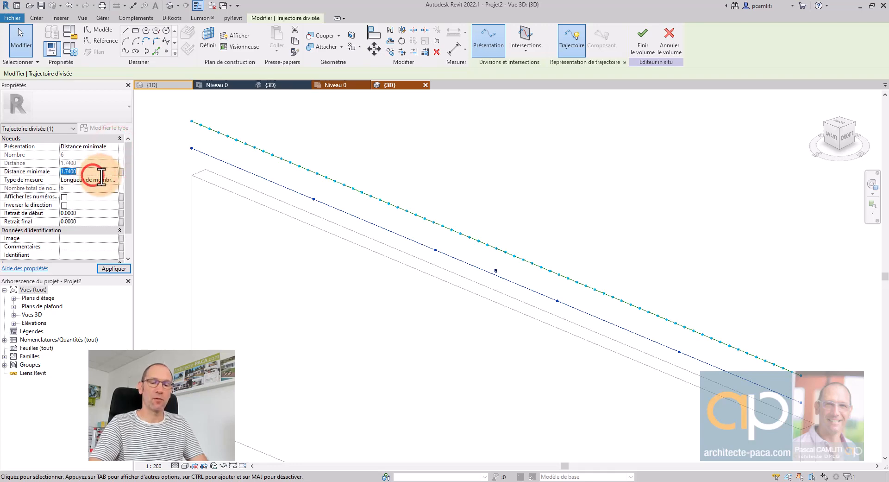
type("0.12")
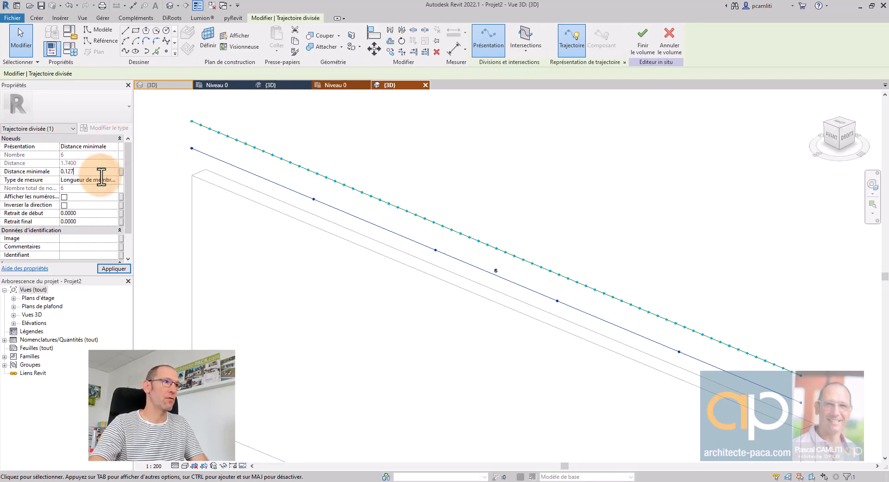
left_click(384, 162)
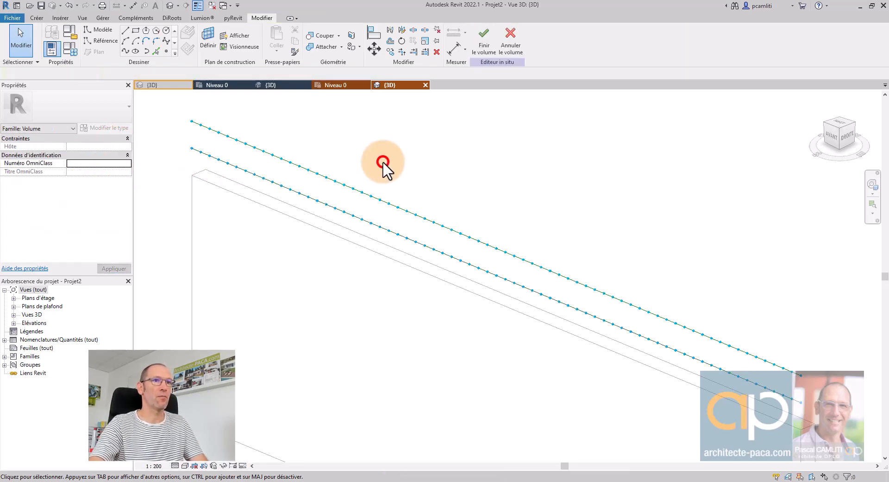
left_click(37, 18)
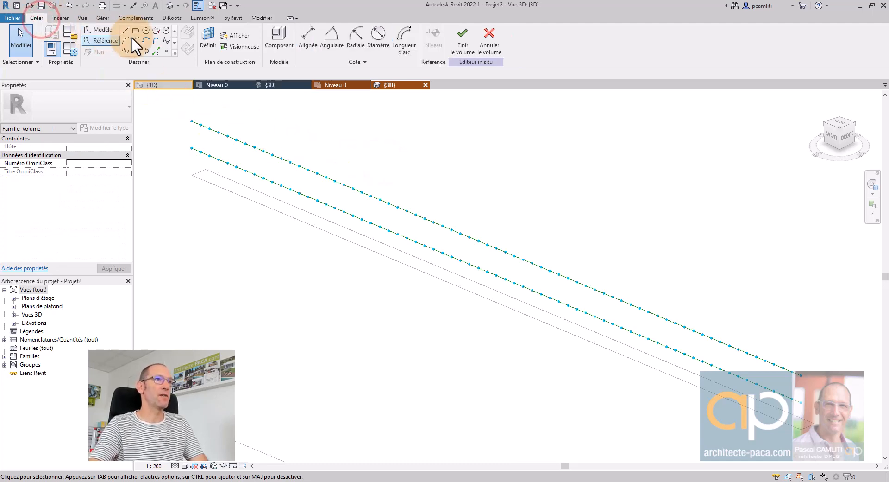
left_click(278, 35)
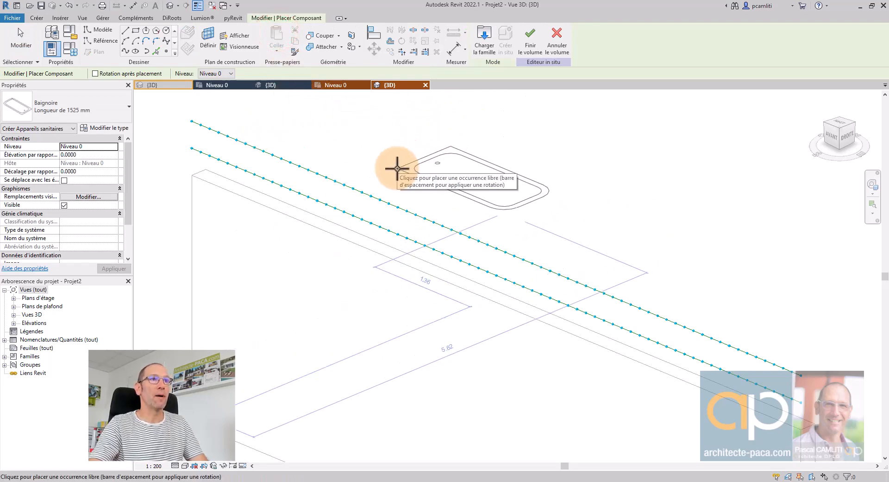
key("Escape")
Load the base-fil-barbele family from its family file into Projet2 and return to that project's 3D view
left_click(163, 88)
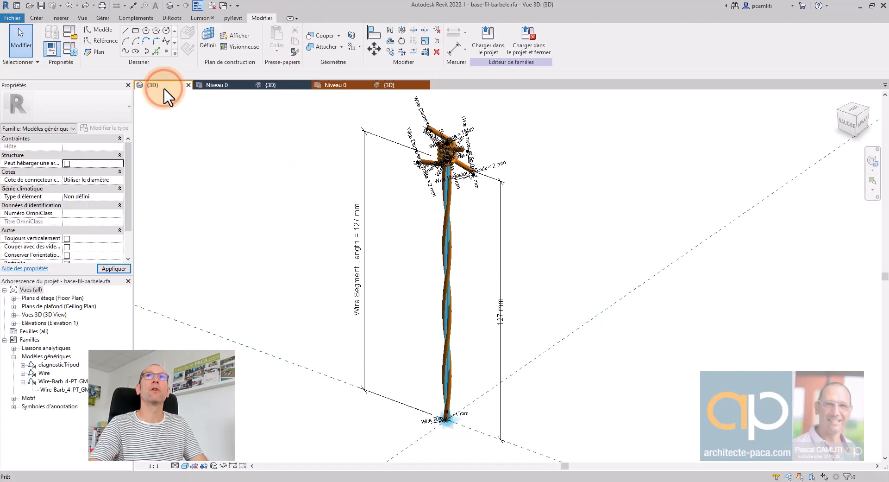
left_click(482, 43)
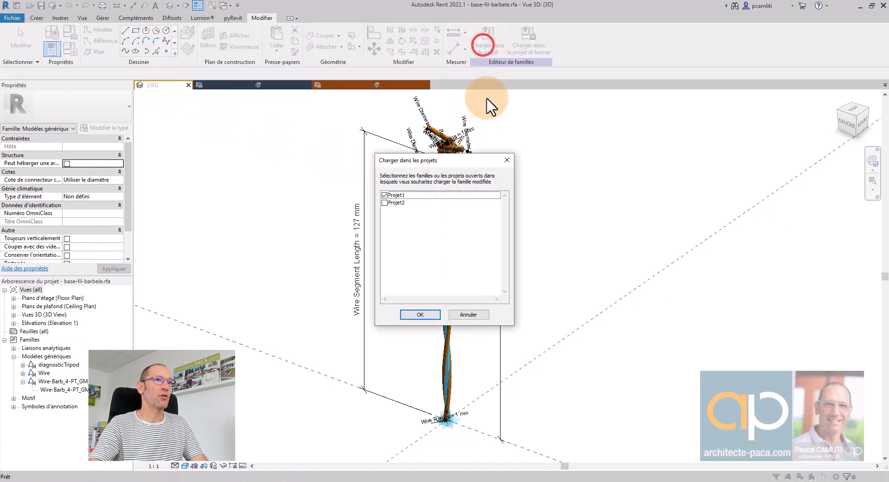
left_click(383, 195)
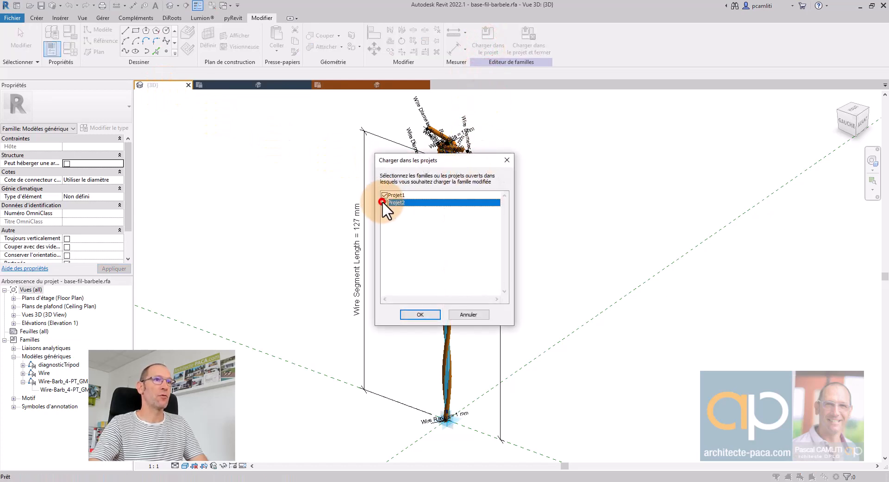
left_click(407, 313)
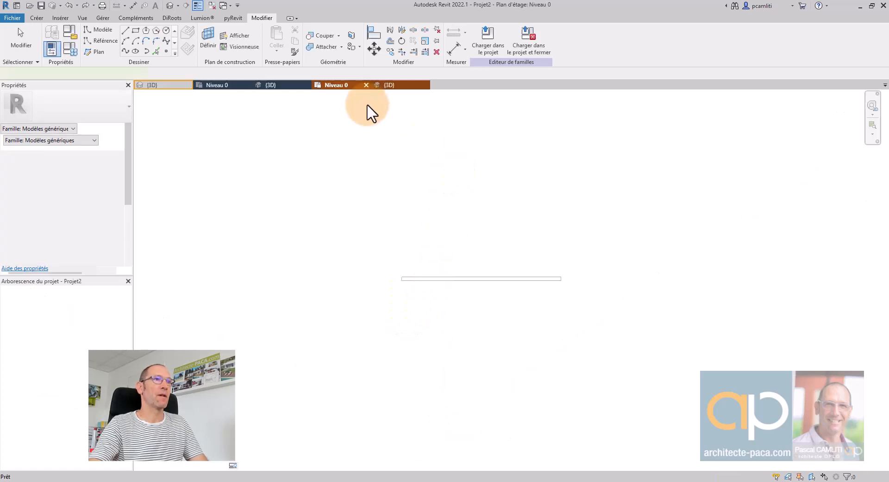
left_click(397, 85)
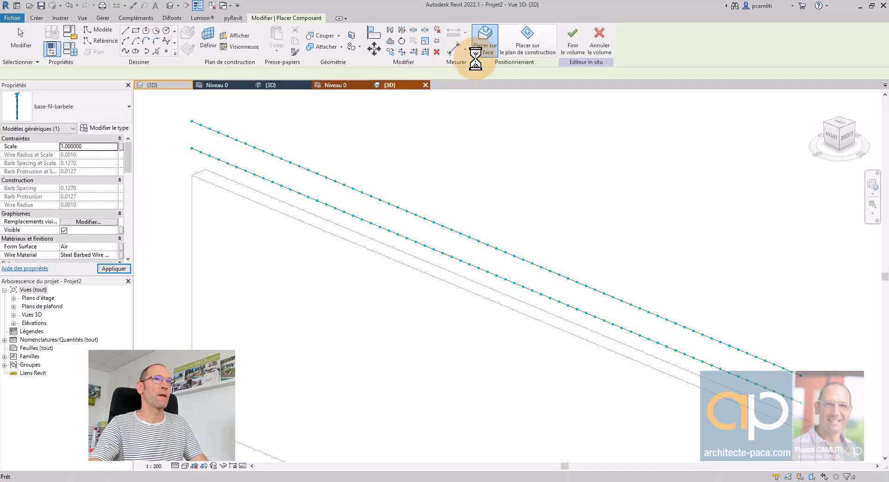
Place a base-fil-barbele component on the face, spanning the first two nodes of the upper divided path
left_click(485, 47)
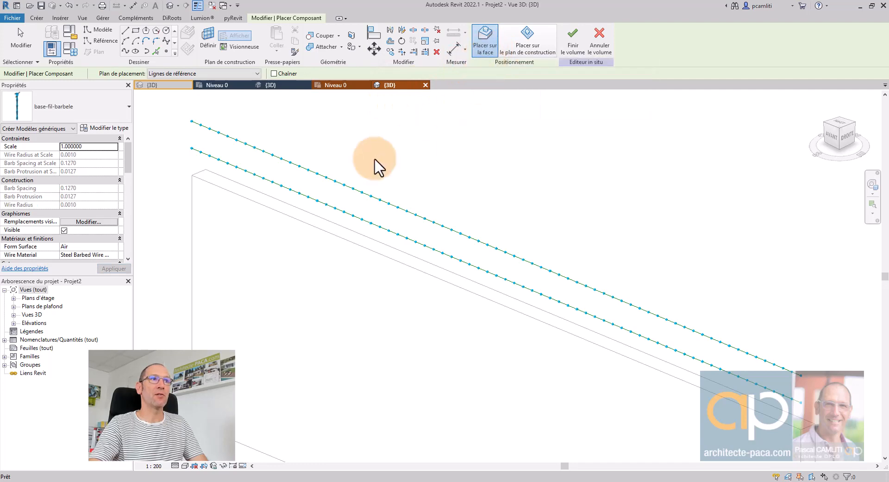
scroll(199, 123, "up", 2)
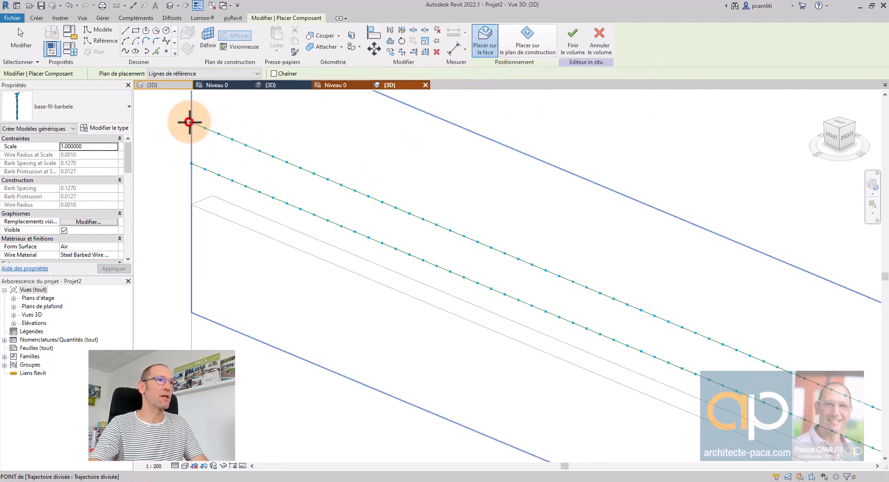
left_click(189, 122)
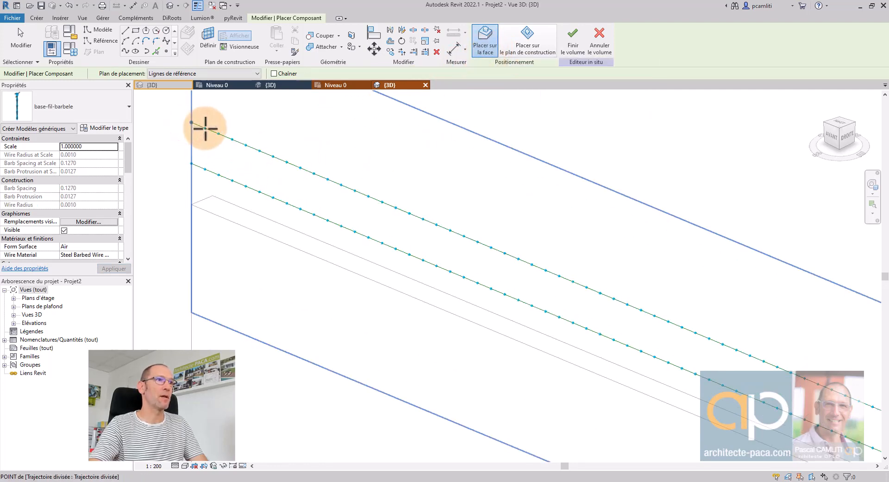
scroll(205, 128, "up", 2)
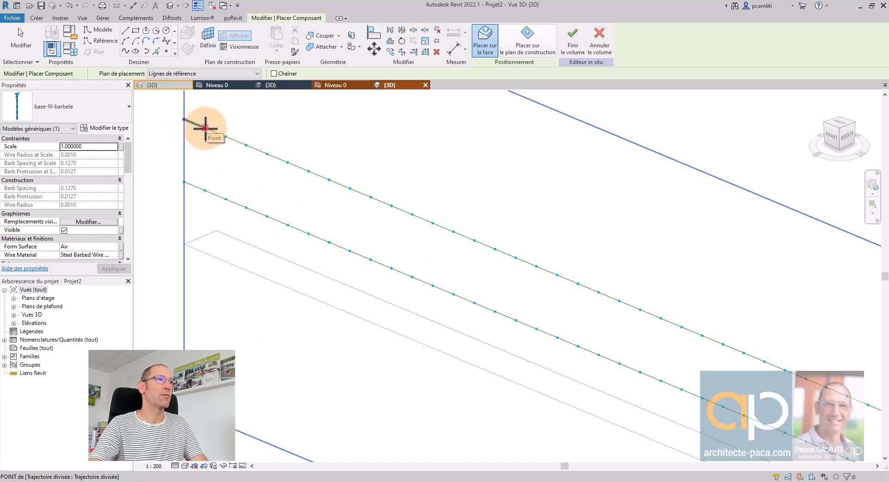
Finish the base-fil-barbele component at the upper path's second node and repeat it along the entire divided path
left_click(205, 128)
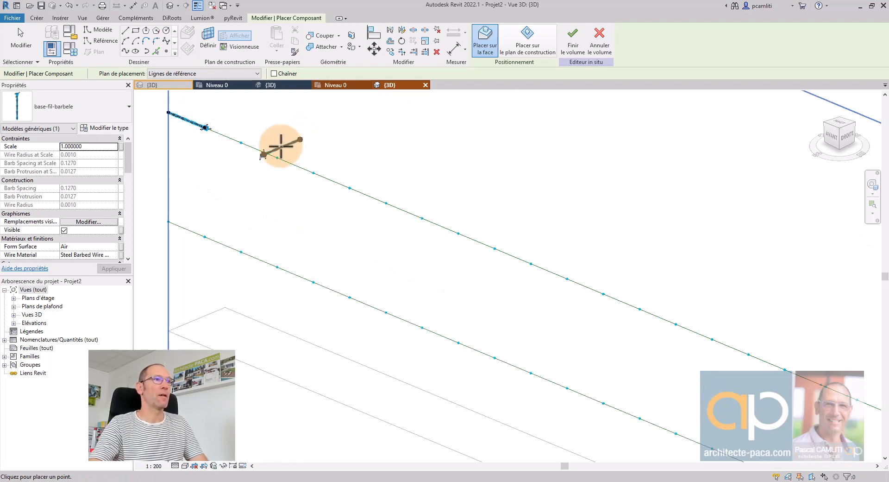
key("Escape")
left_click(200, 126)
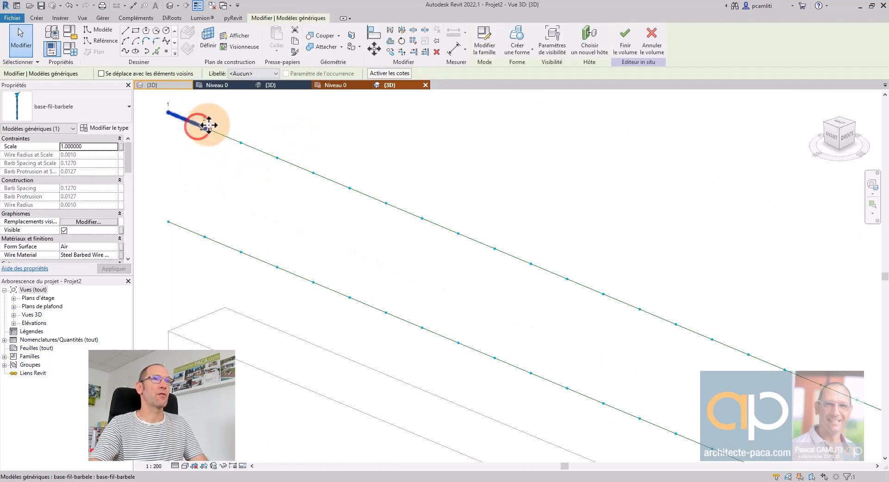
left_click(412, 41)
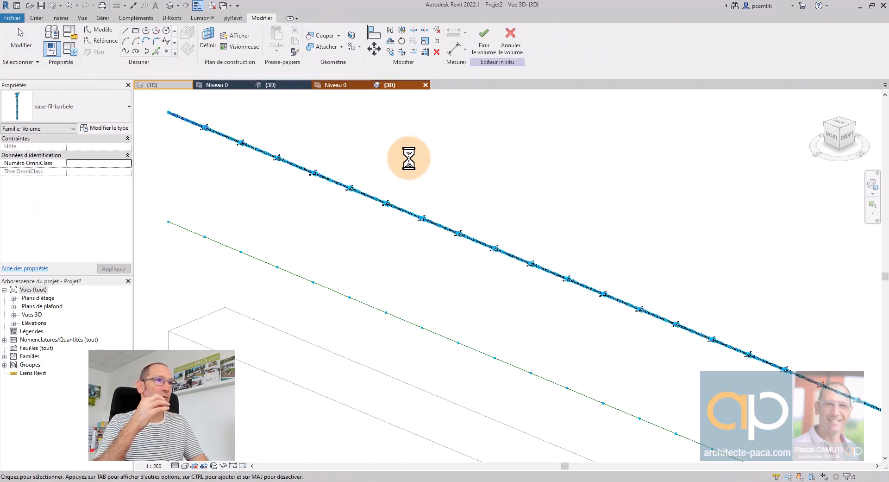
left_click(369, 234)
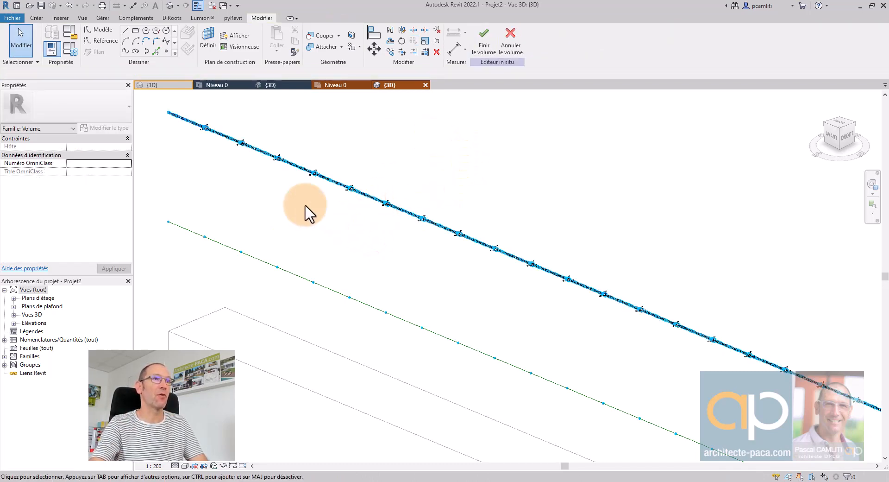
left_click(235, 209)
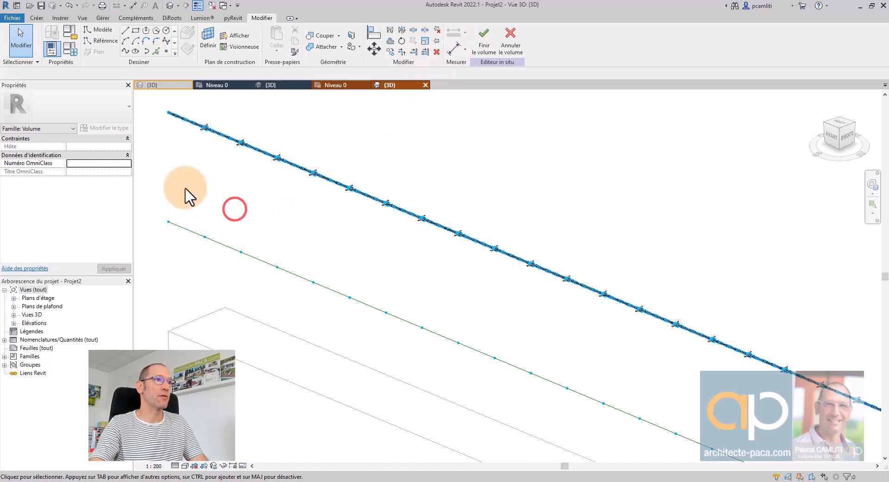
Place a base-fil-barbele component on the face, spanning the first two nodes of the lower divided path
scroll(185, 196, "up", 4)
middle_click_drag(188, 204, 306, 252)
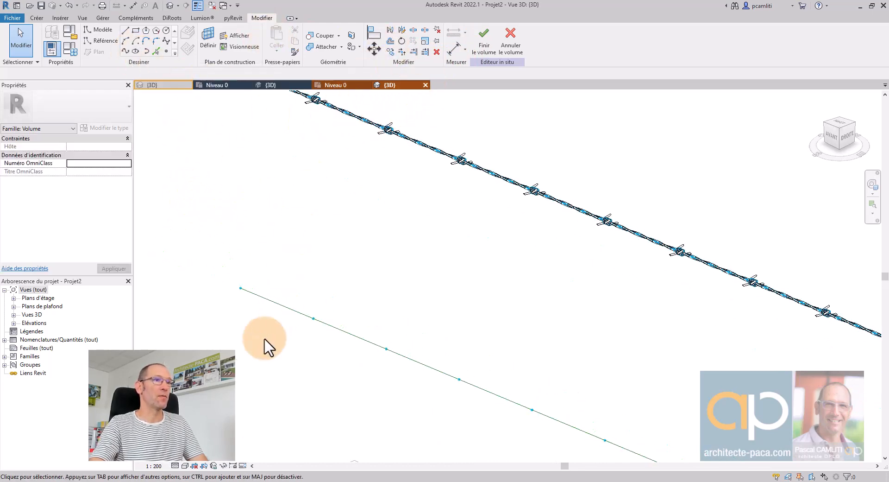
left_click(37, 18)
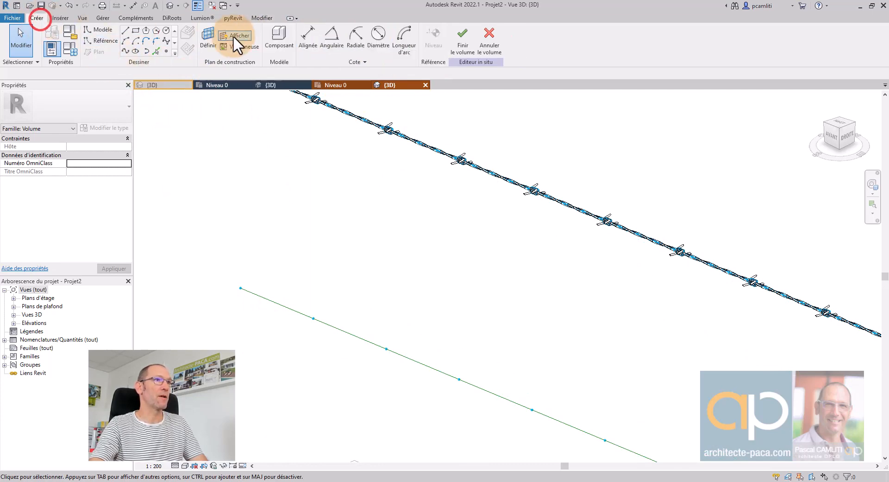
left_click(287, 35)
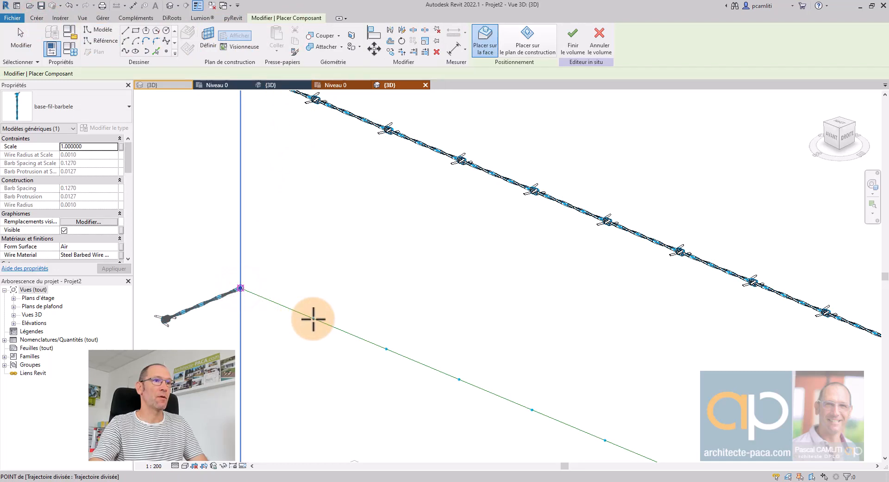
left_click(314, 319)
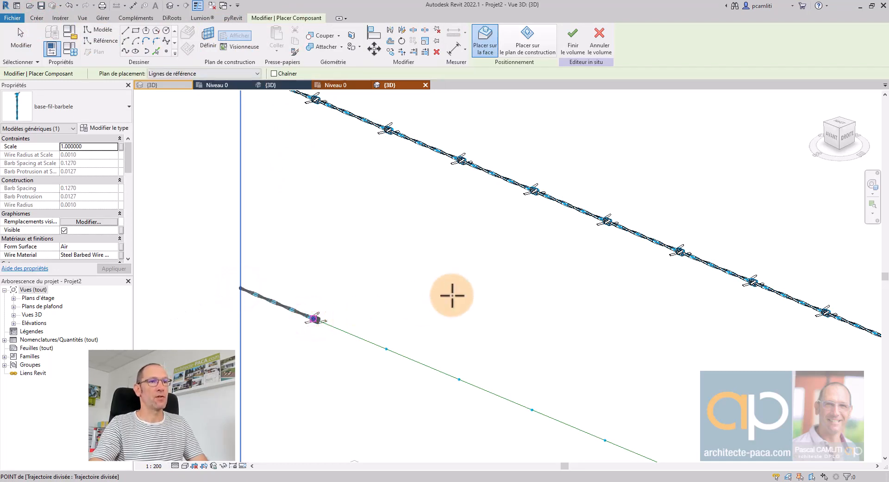
key("Escape")
key("Escape")
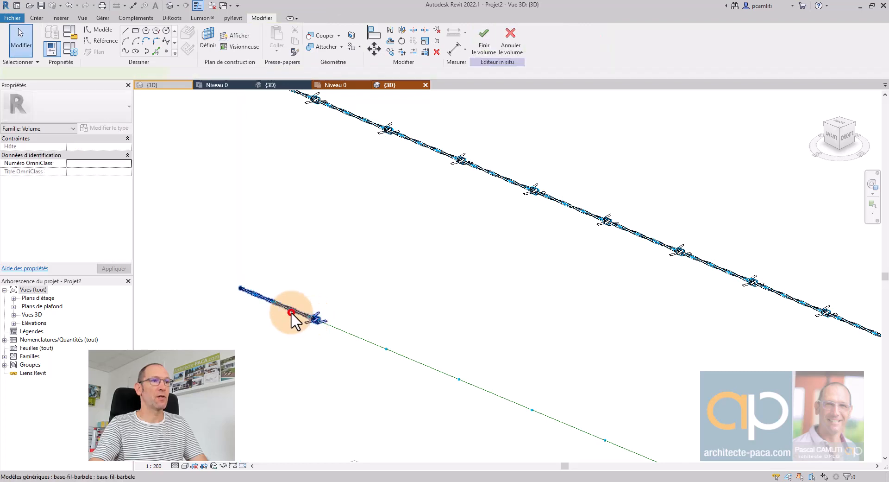
Repeat the lower base-fil-barbele component along the whole lower divided path
left_click(290, 311)
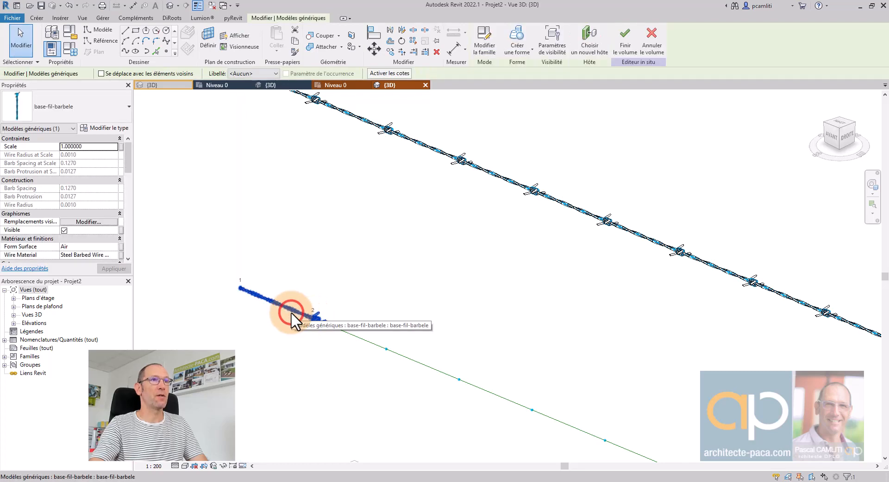
left_click(412, 41)
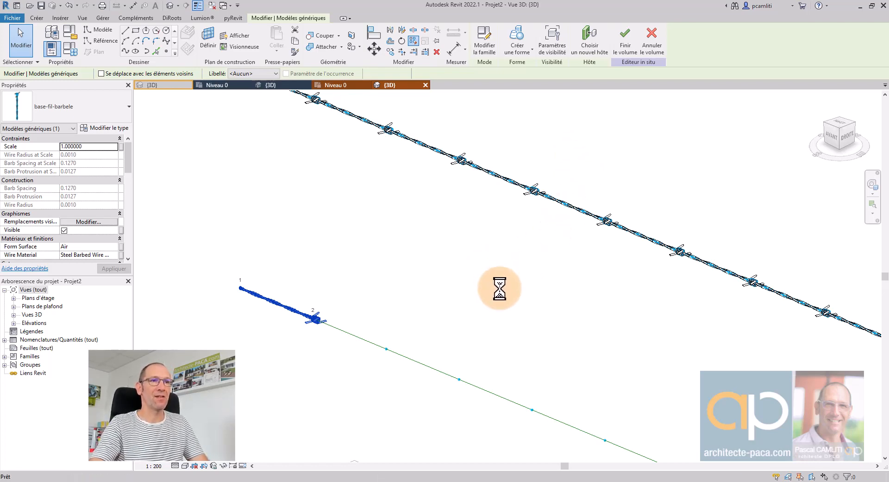
scroll(500, 288, "down", 12)
middle_click_drag(499, 288, 244, 203)
middle_click_drag(654, 258, 455, 193)
scroll(543, 281, "down", 3)
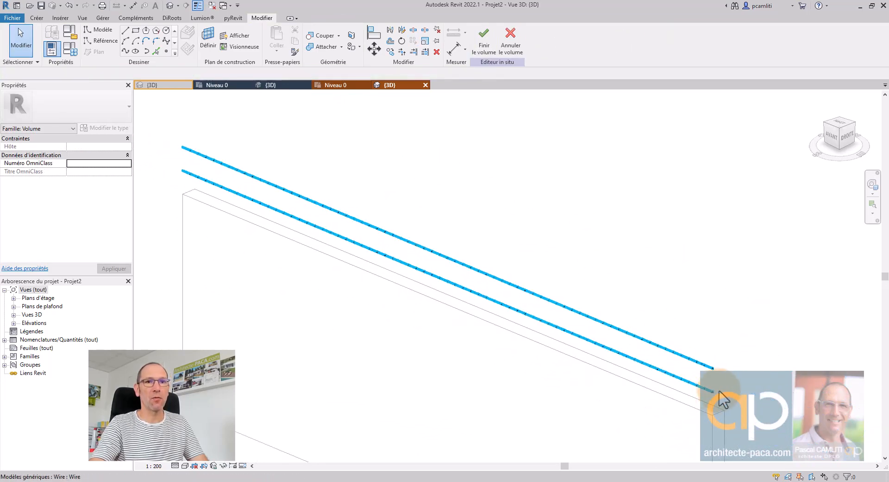
Set the 3D view's graphic display style to Ombré, with edge display turned off
scroll(725, 398, "up", 5)
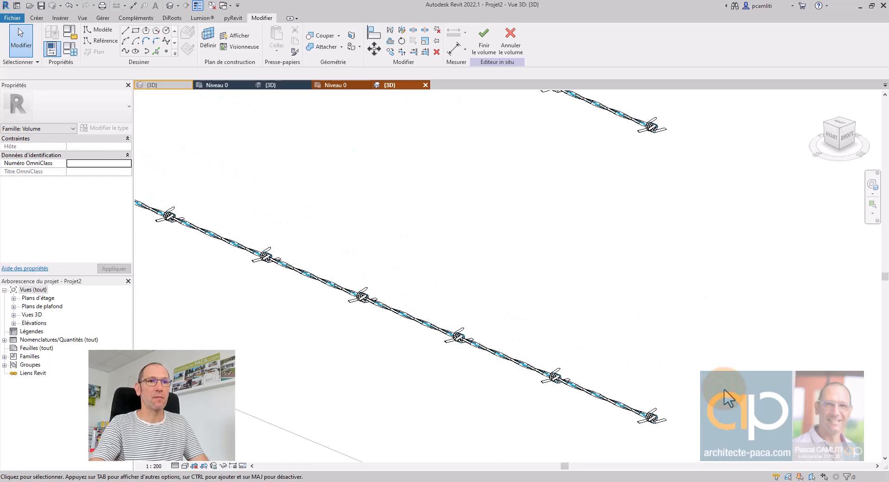
scroll(729, 399, "up", 4)
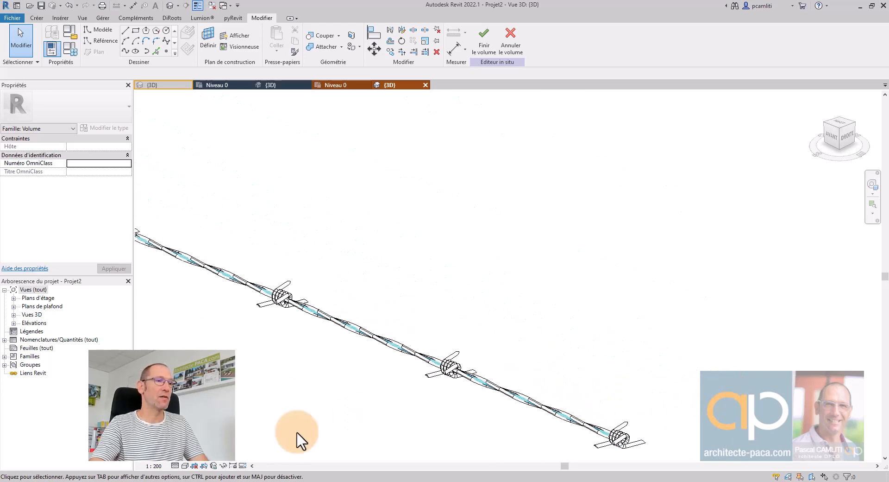
left_click(184, 465)
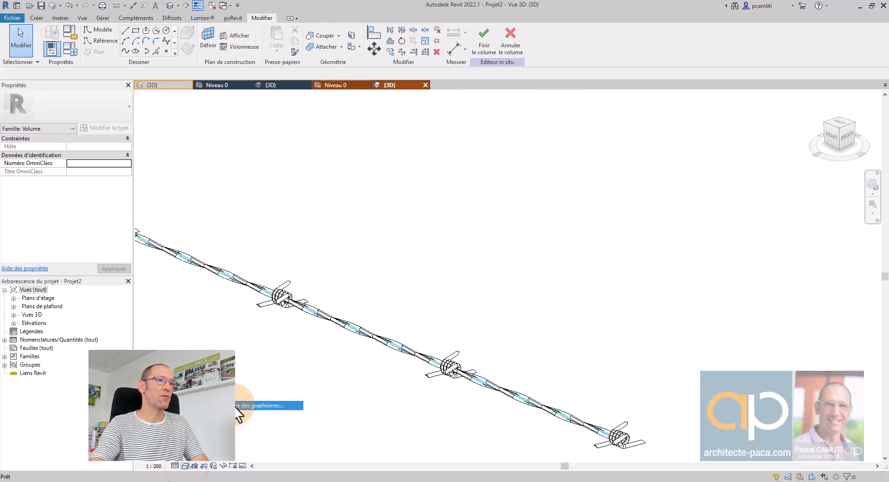
left_click(237, 406)
left_click(437, 159)
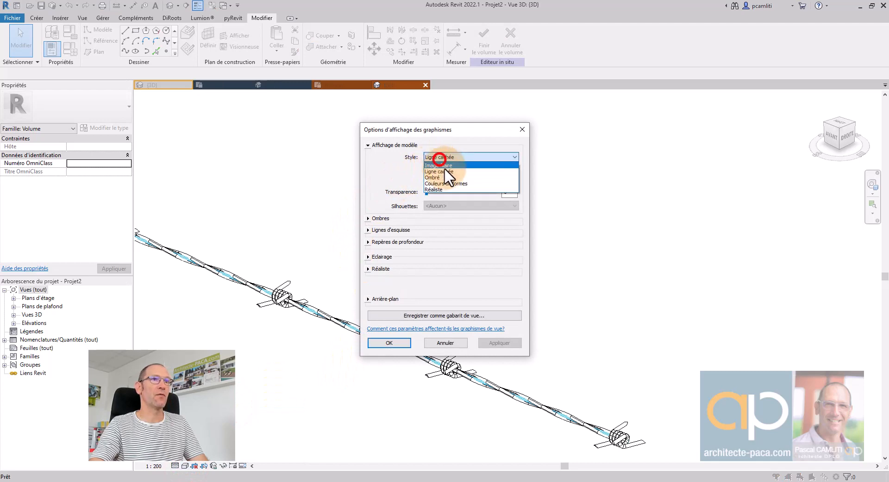
left_click(445, 171)
left_click(447, 156)
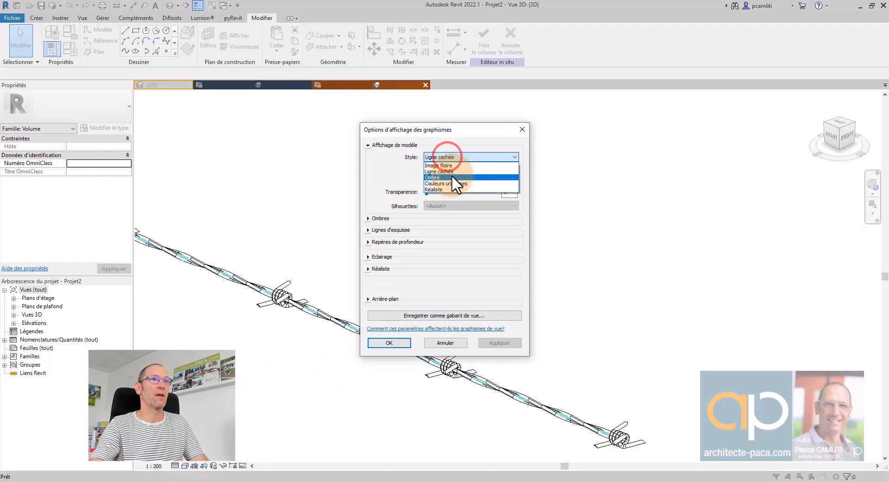
left_click(451, 177)
left_click(513, 342)
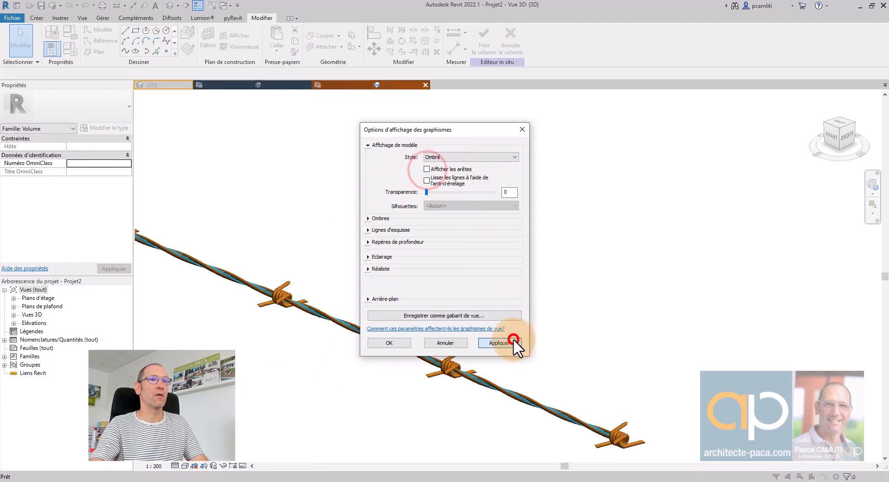
left_click(392, 342)
Examine the two shaded barbed-wire rows above the wall, from one end to the other
scroll(561, 315, "down", 3)
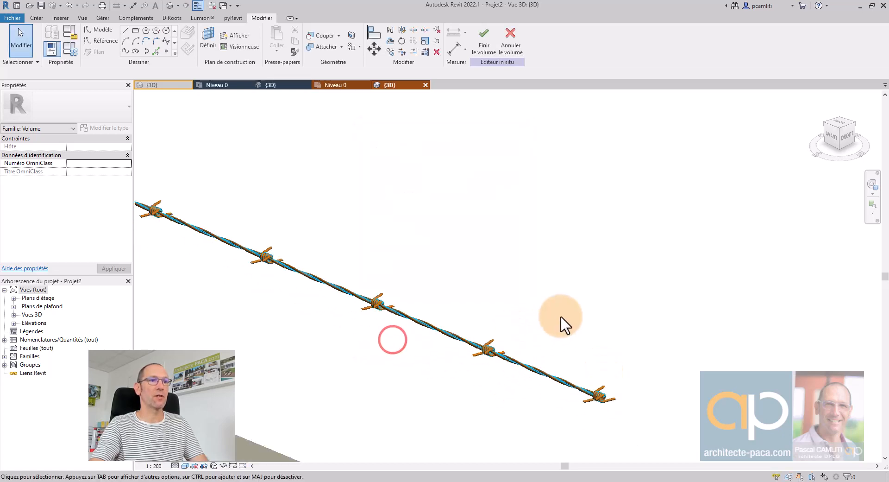
middle_click_drag(537, 313, 514, 176)
scroll(597, 298, "down", 1)
scroll(600, 305, "down", 3)
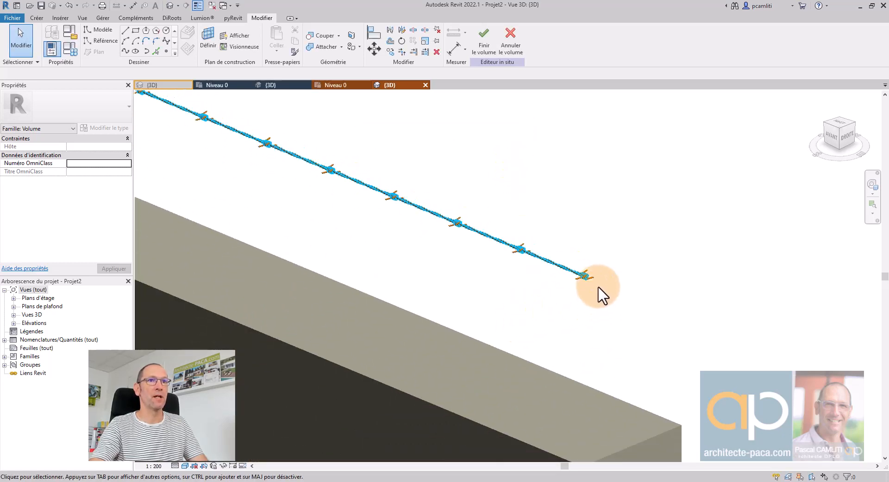
scroll(597, 238, "down", 1)
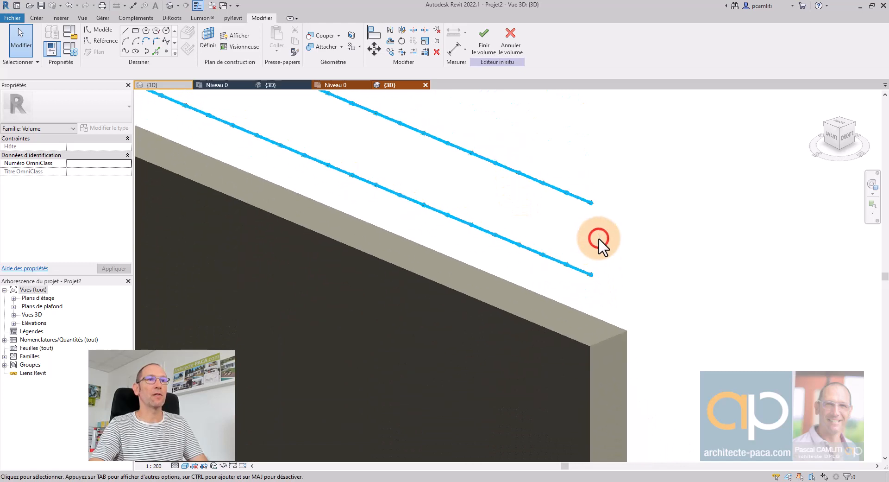
scroll(599, 241, "up", 4)
middle_click_drag(584, 246, 625, 321)
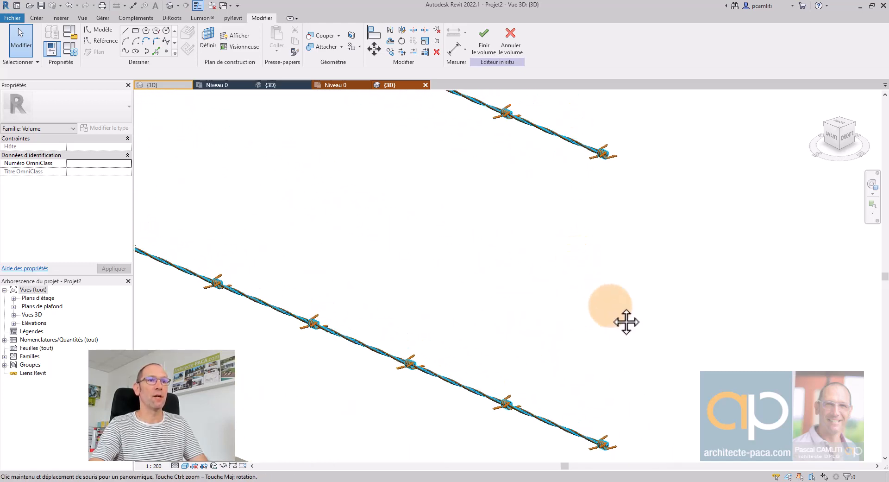
scroll(611, 322, "down", 2)
scroll(611, 316, "down", 2)
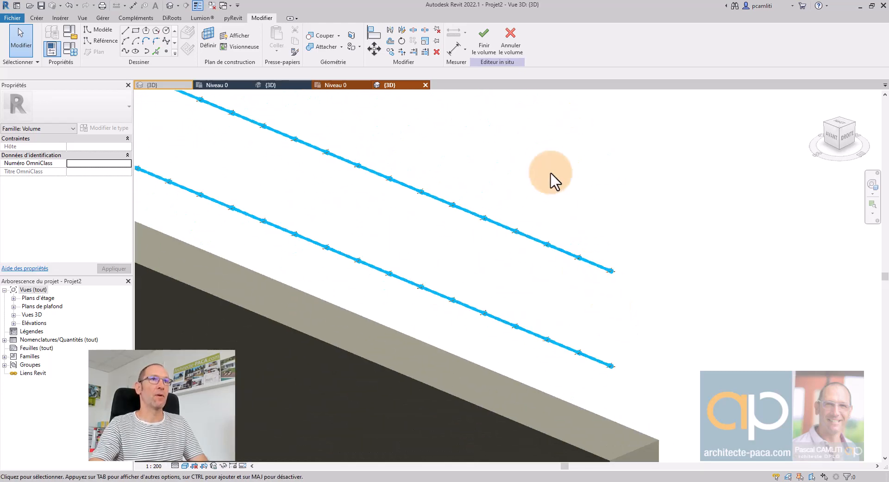
middle_click_drag(506, 198, 678, 383)
scroll(625, 340, "down", 2)
middle_click_drag(446, 264, 620, 294)
scroll(473, 261, "down", 2)
middle_click_drag(418, 261, 516, 314)
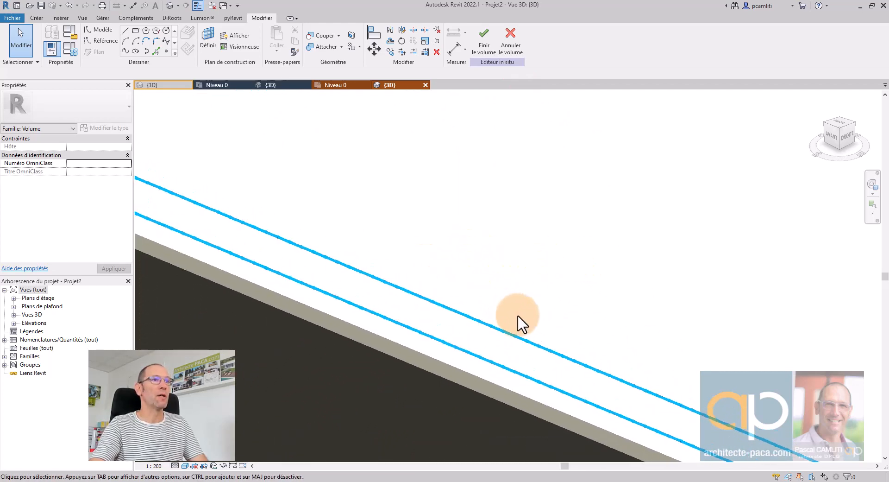
scroll(516, 313, "down", 2)
scroll(340, 236, "up", 4)
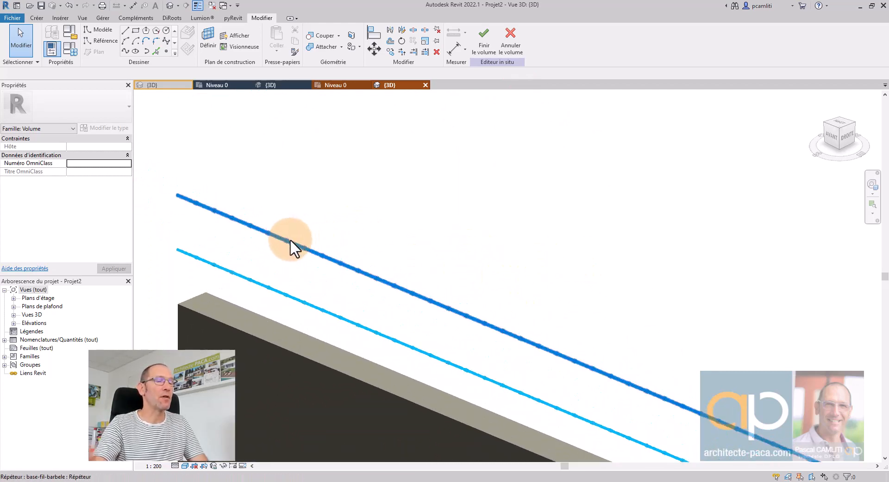
scroll(290, 238, "up", 1)
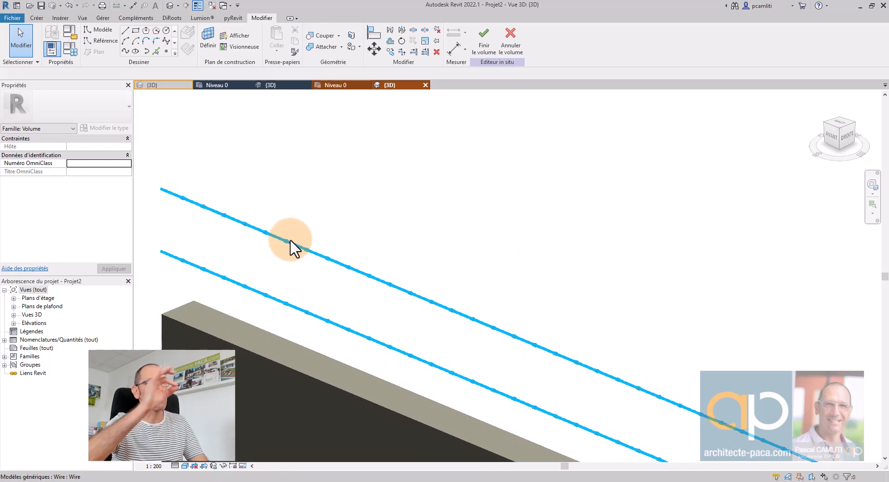
Draw a curved model spline through four points, about 1.99 m long, above the upper barbed wire
left_click(126, 49)
left_click(231, 175)
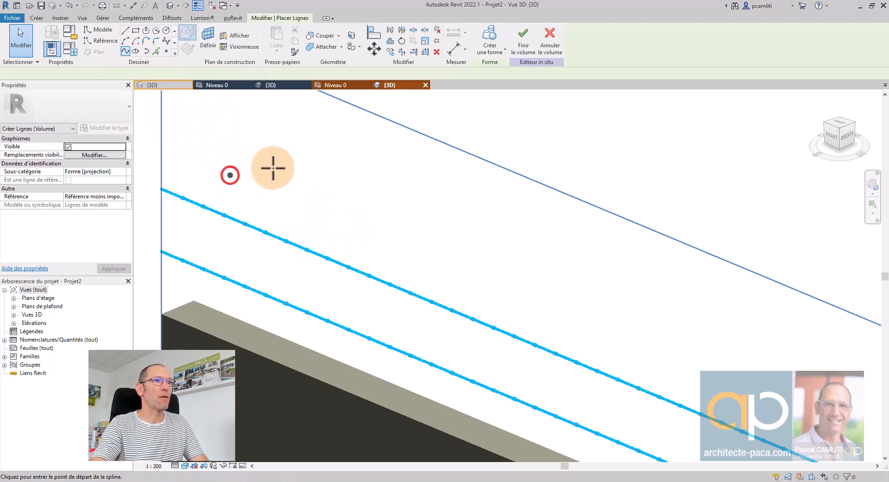
left_click(313, 174)
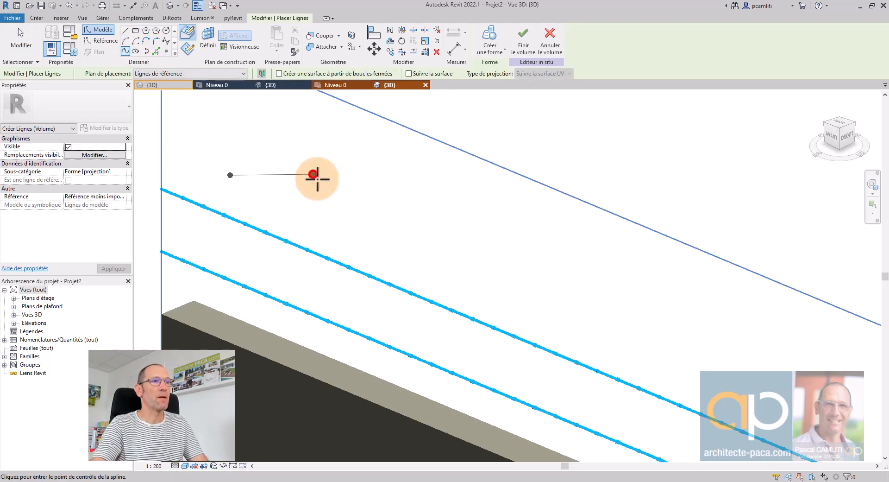
left_click(389, 229)
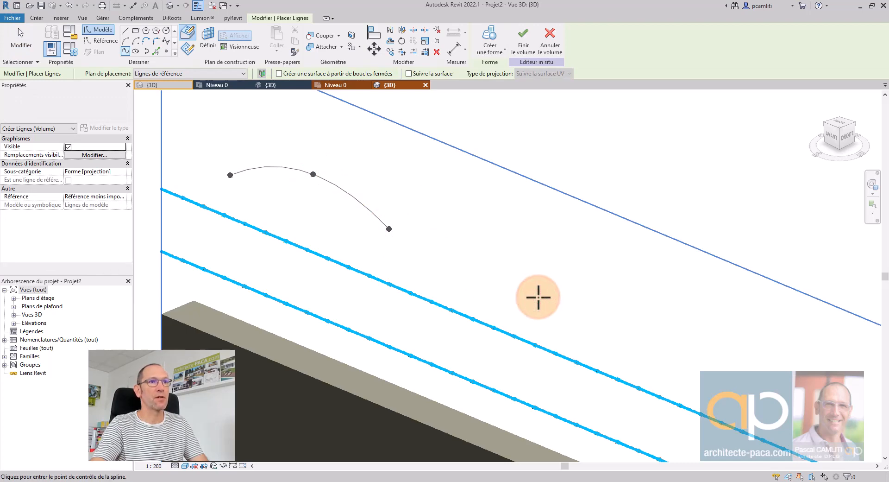
left_click(539, 297)
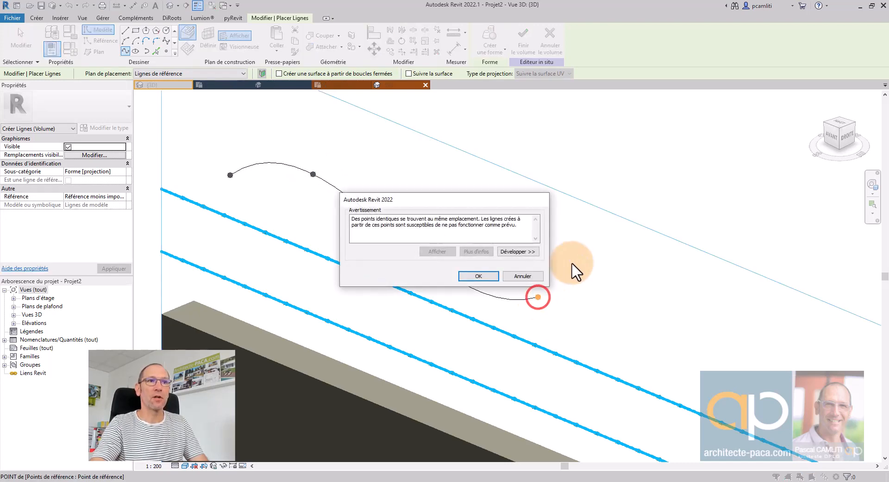
left_click(516, 276)
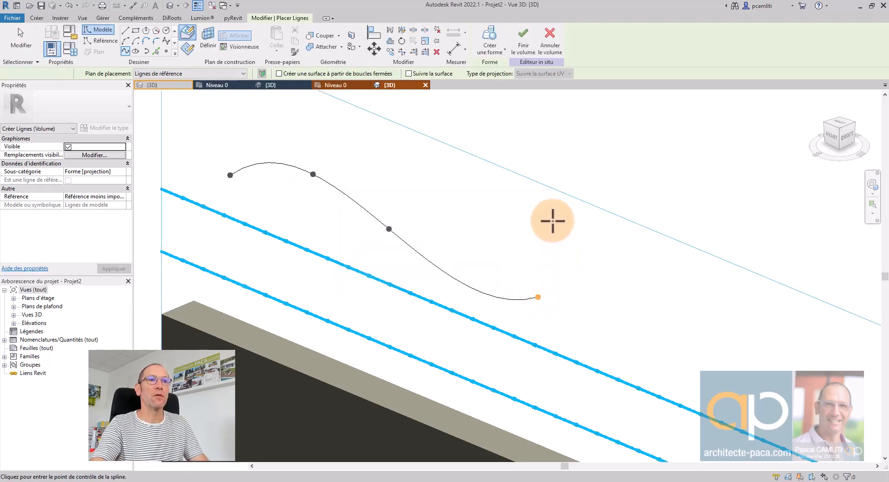
key("Escape")
key("Escape")
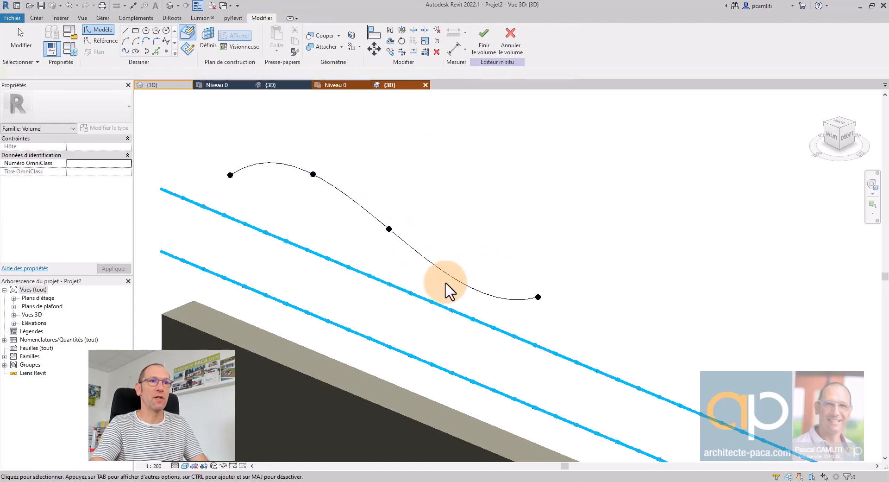
Divide the curved spline's path using the minimum distance layout (Distance minimale) with a distance of 0.127
left_click(339, 191)
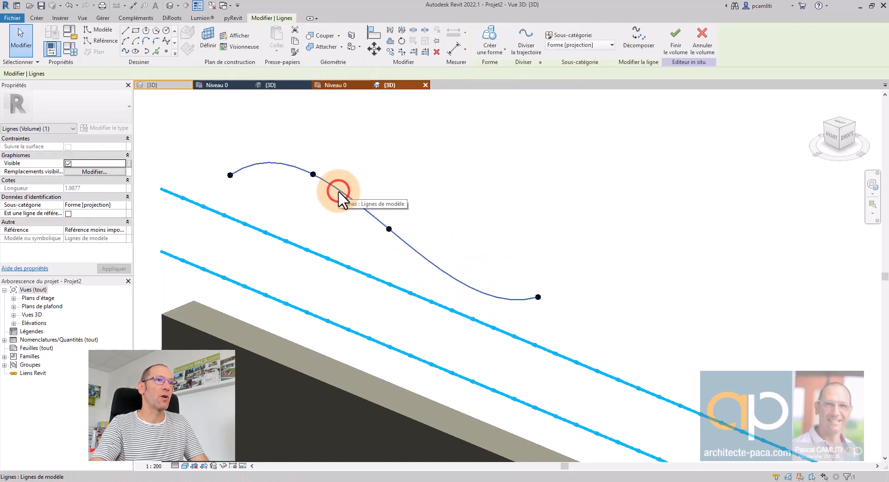
left_click(538, 47)
left_click(115, 145)
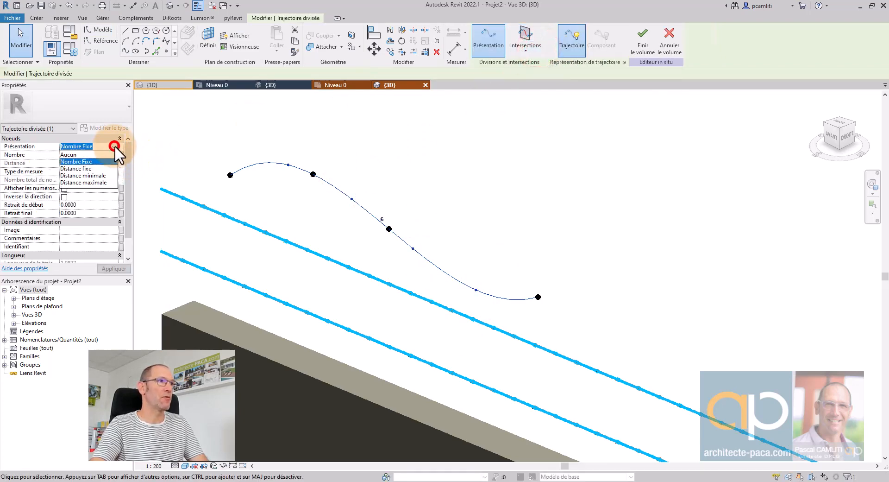
left_click(91, 175)
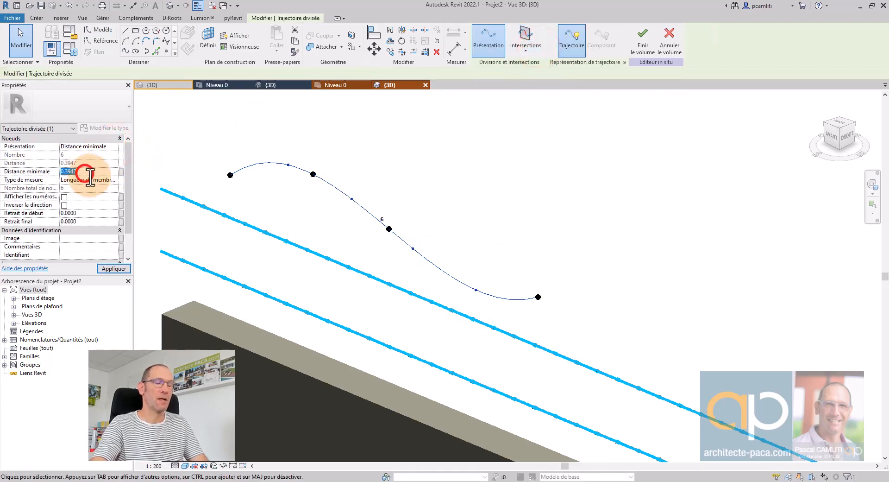
left_click(86, 172)
type(".127")
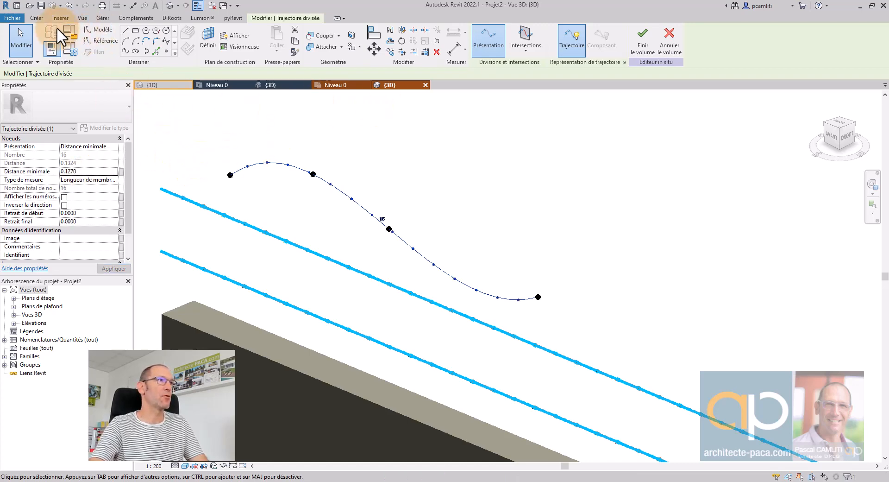
Place one base-fil-barbele component on the divided spline, from its start node to the second node
left_click(36, 18)
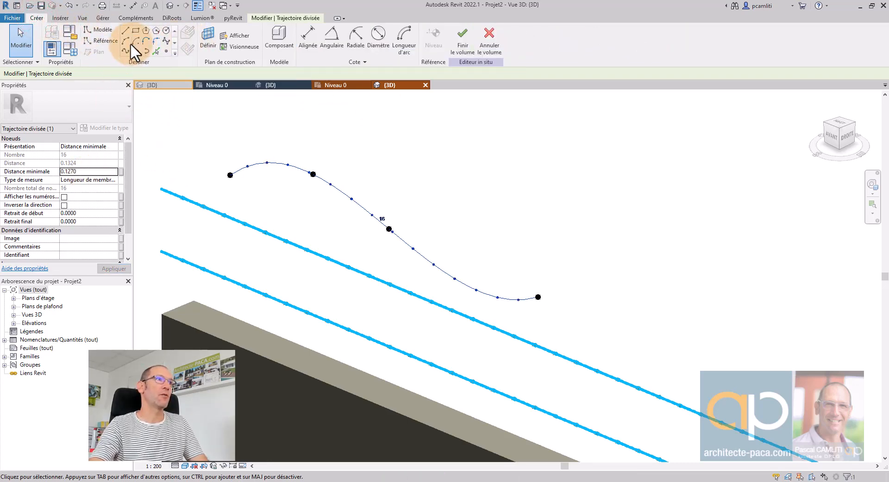
left_click(284, 37)
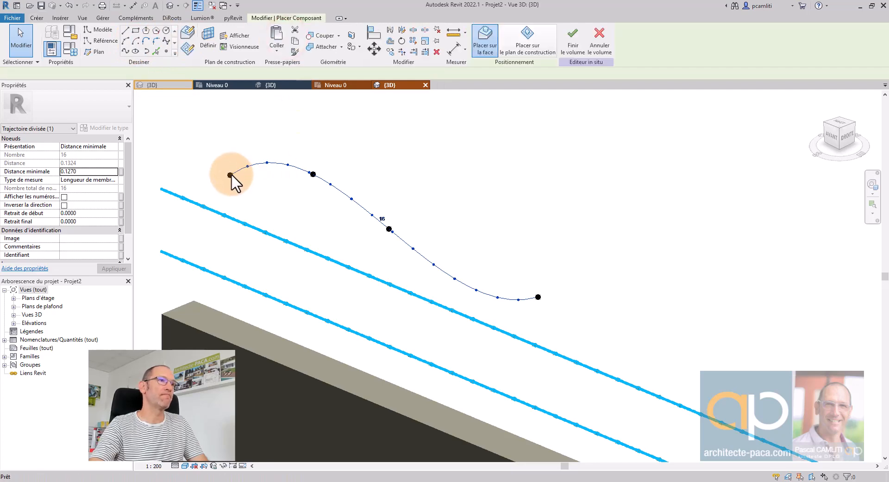
scroll(232, 174, "up", 5)
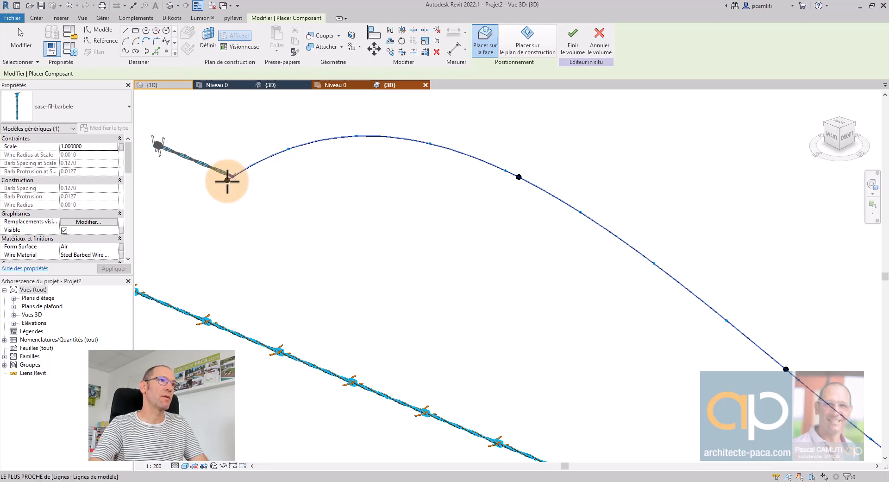
left_click(227, 180)
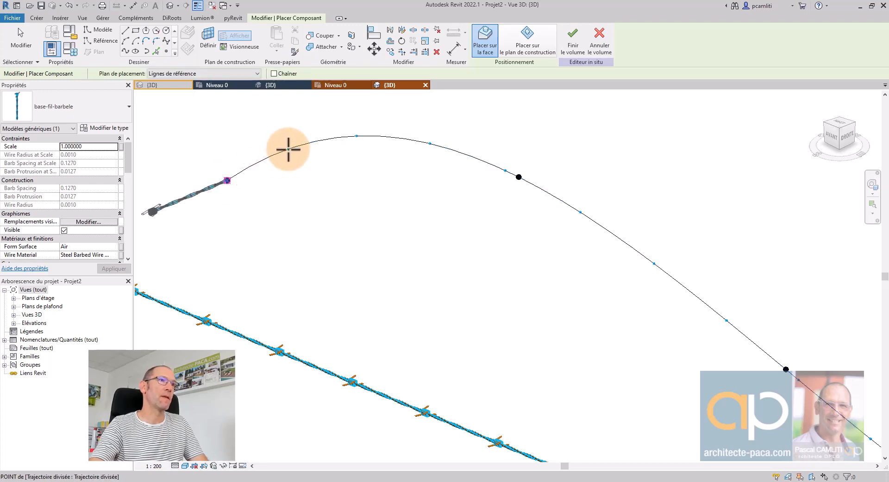
left_click(288, 149)
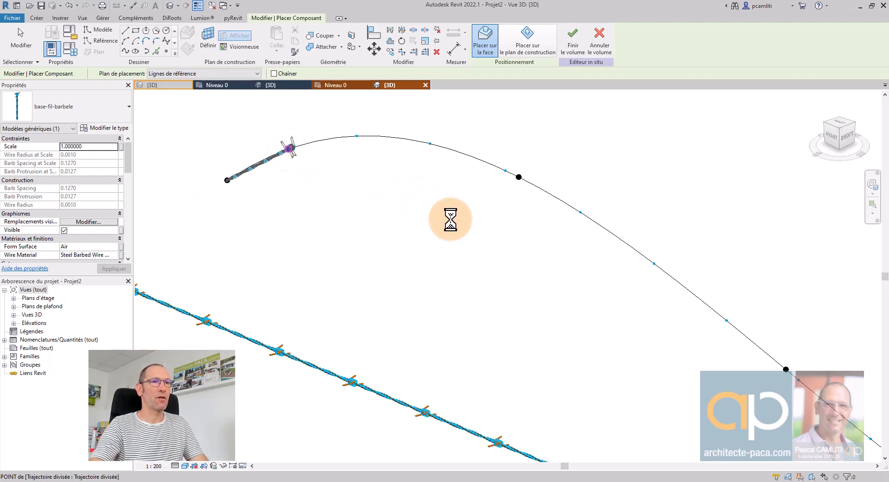
key("Escape")
Repeat the spline's base-fil-barbele component along the whole divided curve
left_click(271, 161)
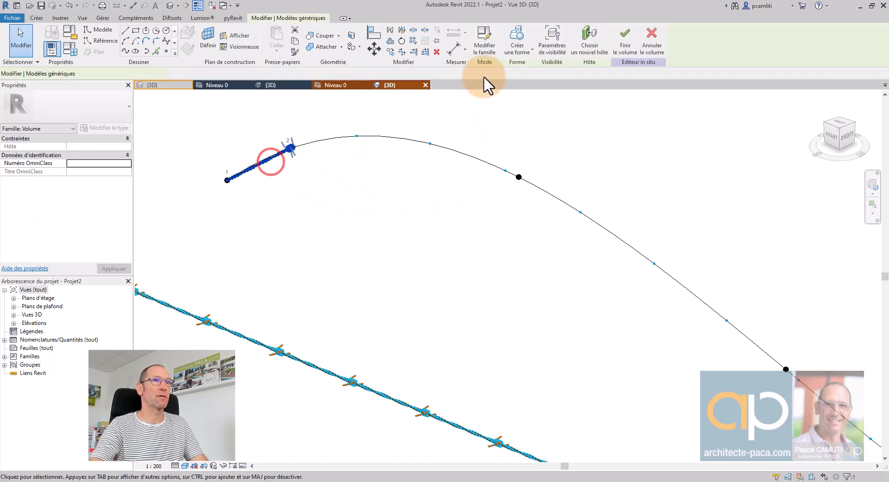
left_click(414, 40)
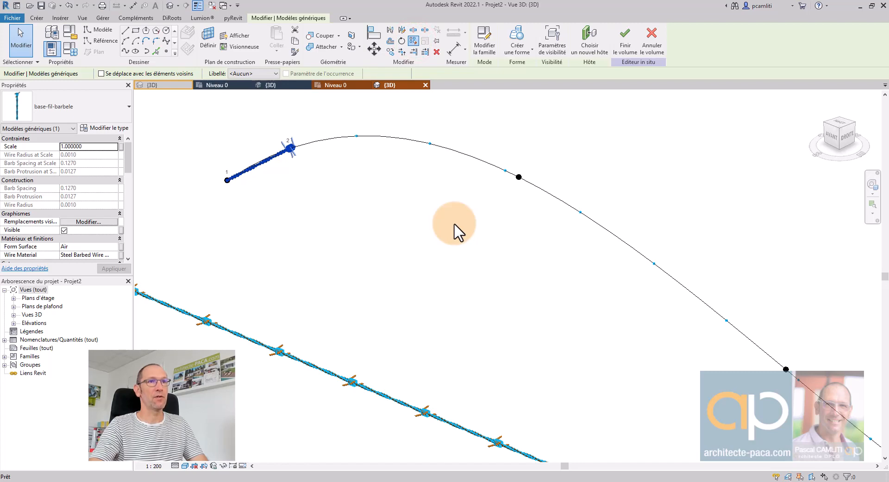
left_click(454, 223)
scroll(454, 224, "down", 4)
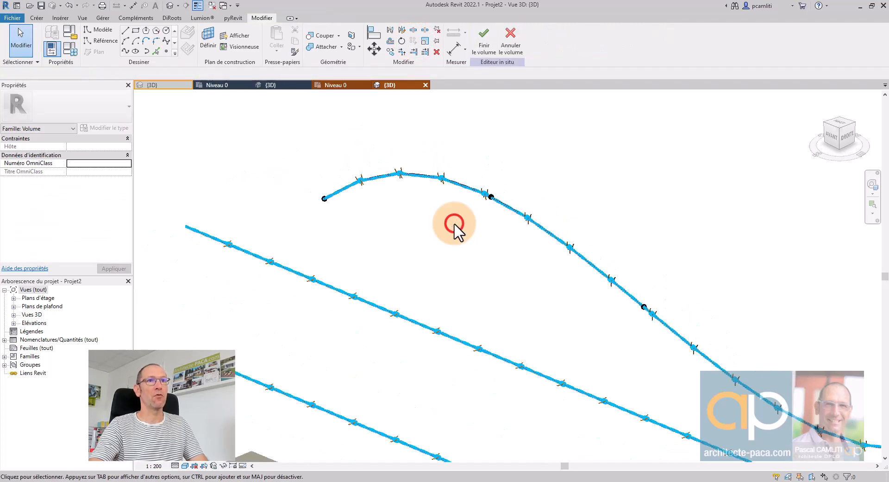
scroll(604, 278, "up", 6)
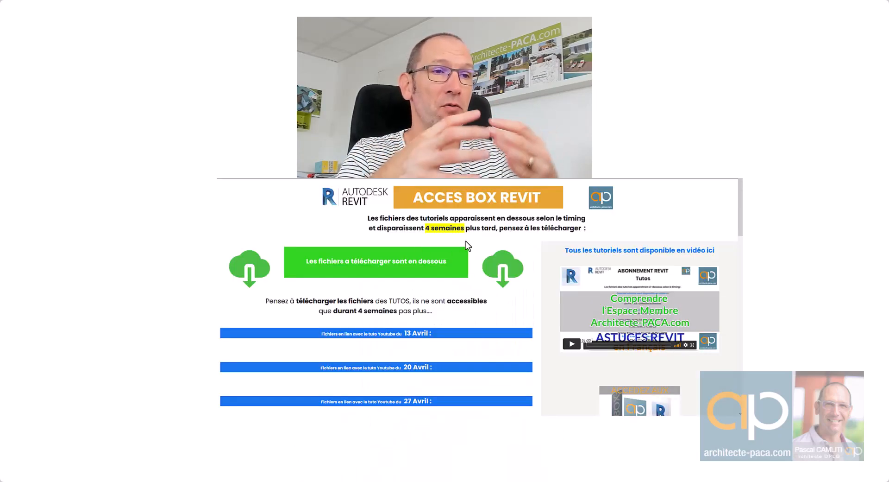
In the web browser, open the Revit family library from the ACCES BOX REVIT page and look through its downloadable family categories
scroll(472, 239, "down", 5)
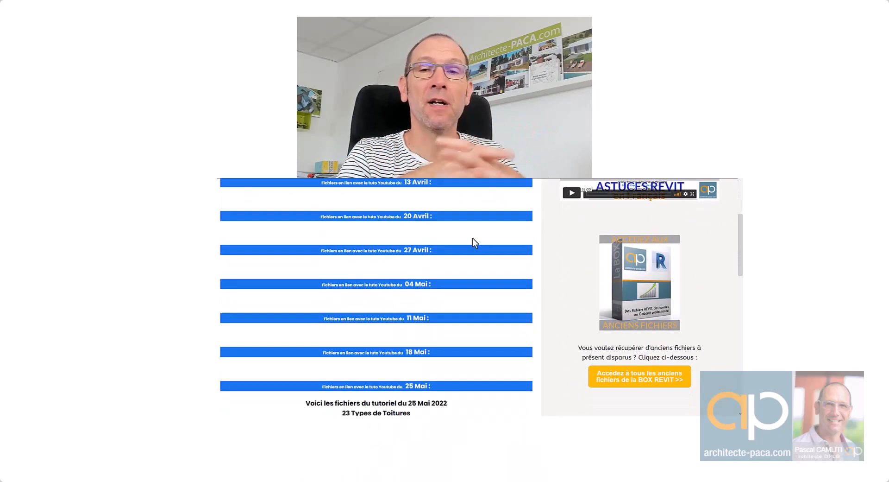
scroll(472, 238, "down", 4)
scroll(472, 238, "up", 2)
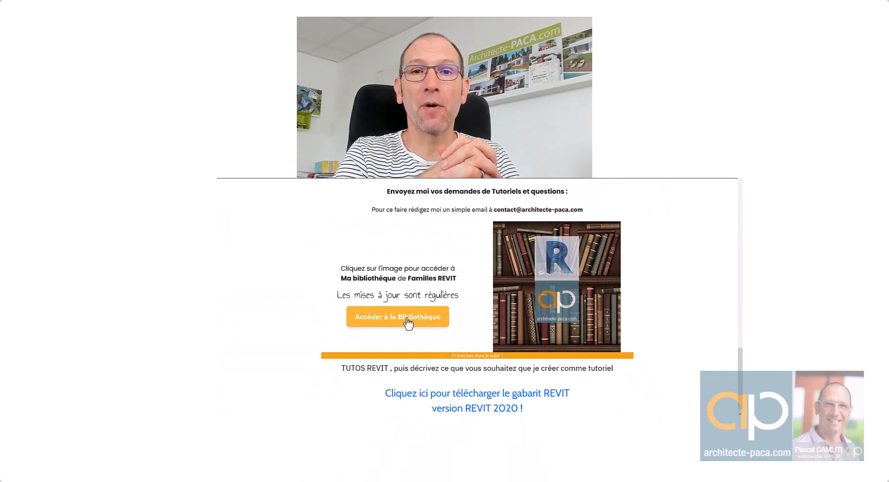
left_click(408, 324)
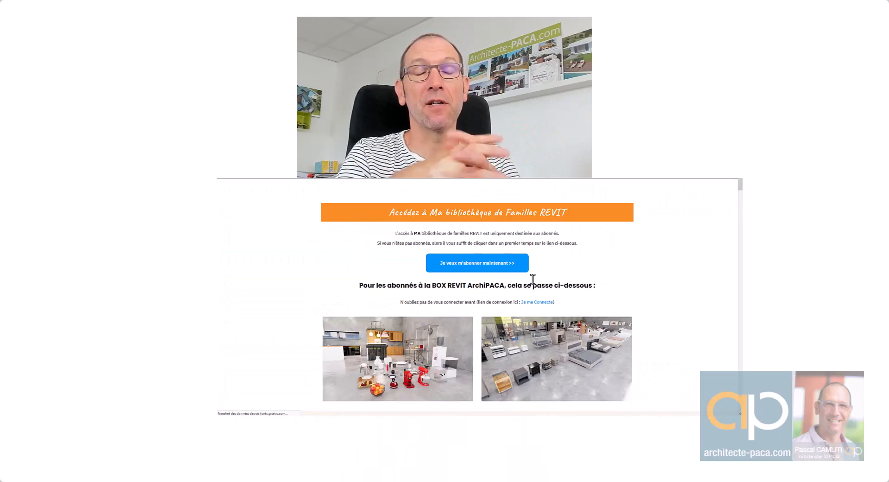
scroll(667, 244, "down", 15)
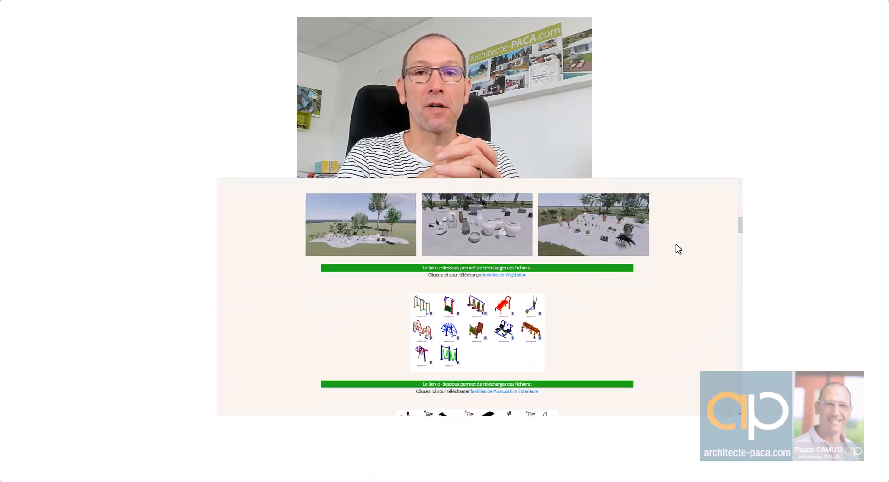
scroll(676, 244, "down", 20)
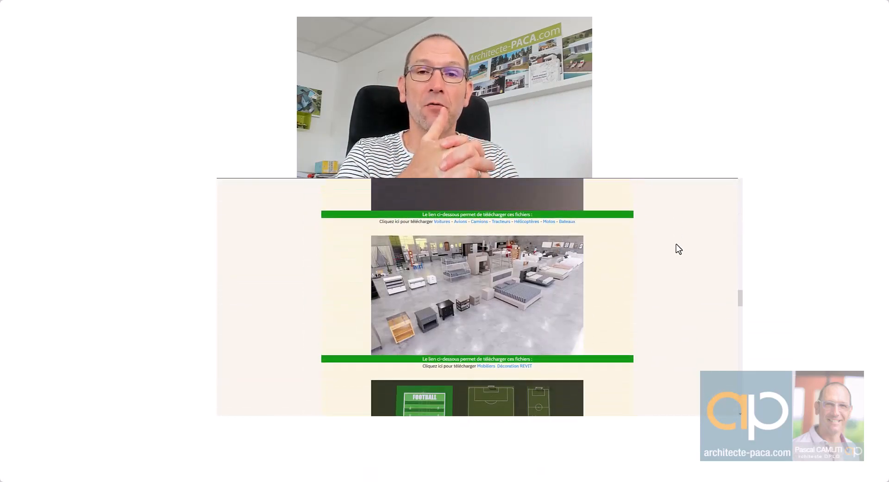
scroll(676, 244, "down", 20)
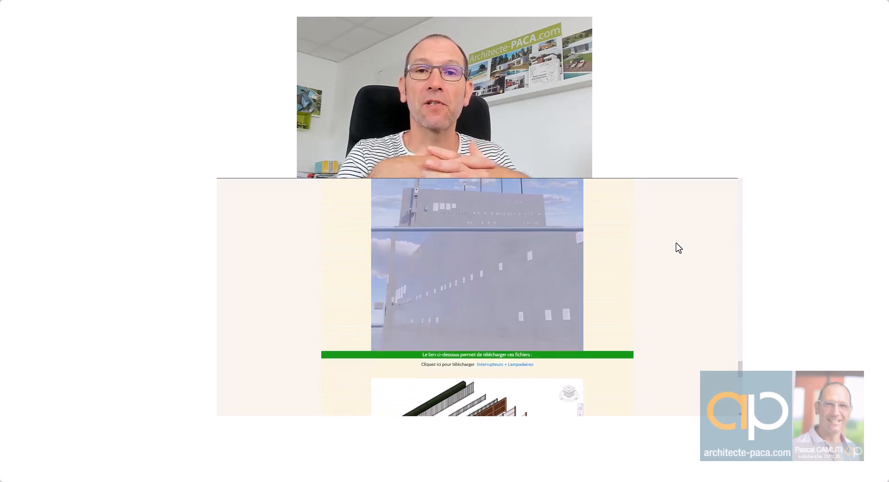
scroll(679, 247, "down", 4)
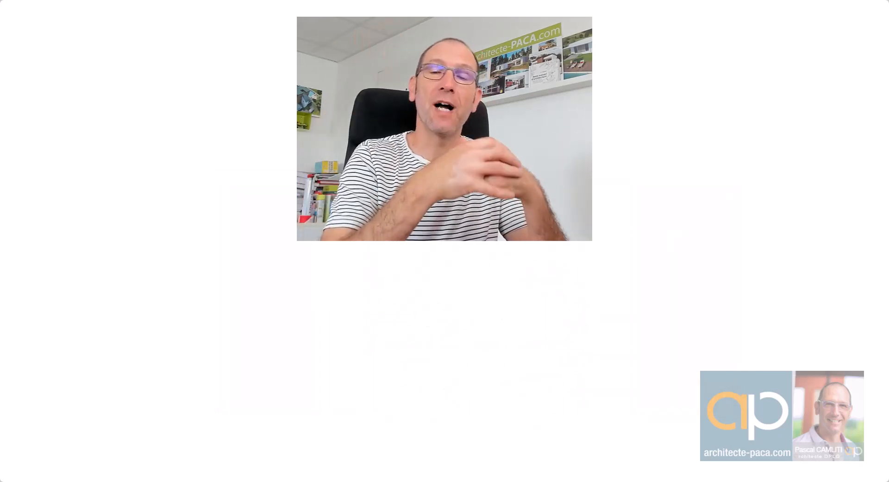